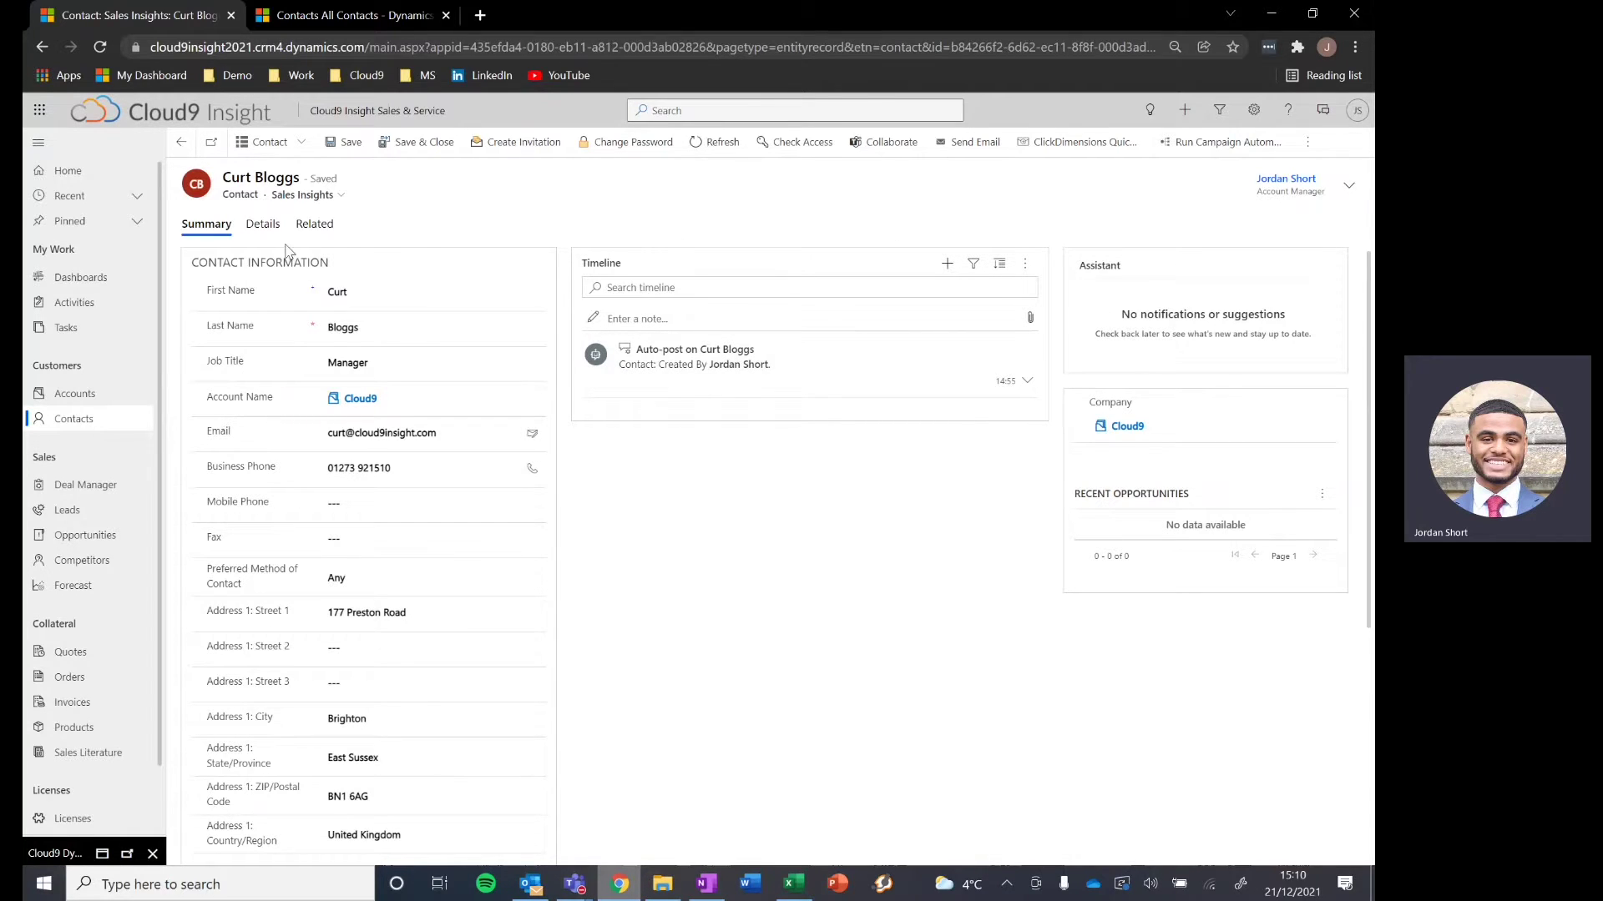
Restore the minimized 'Cloud9 Dynamics 365 Project' email draft over the contact's timeline.
{"action": "left_click", "coordinate": [945, 265]}
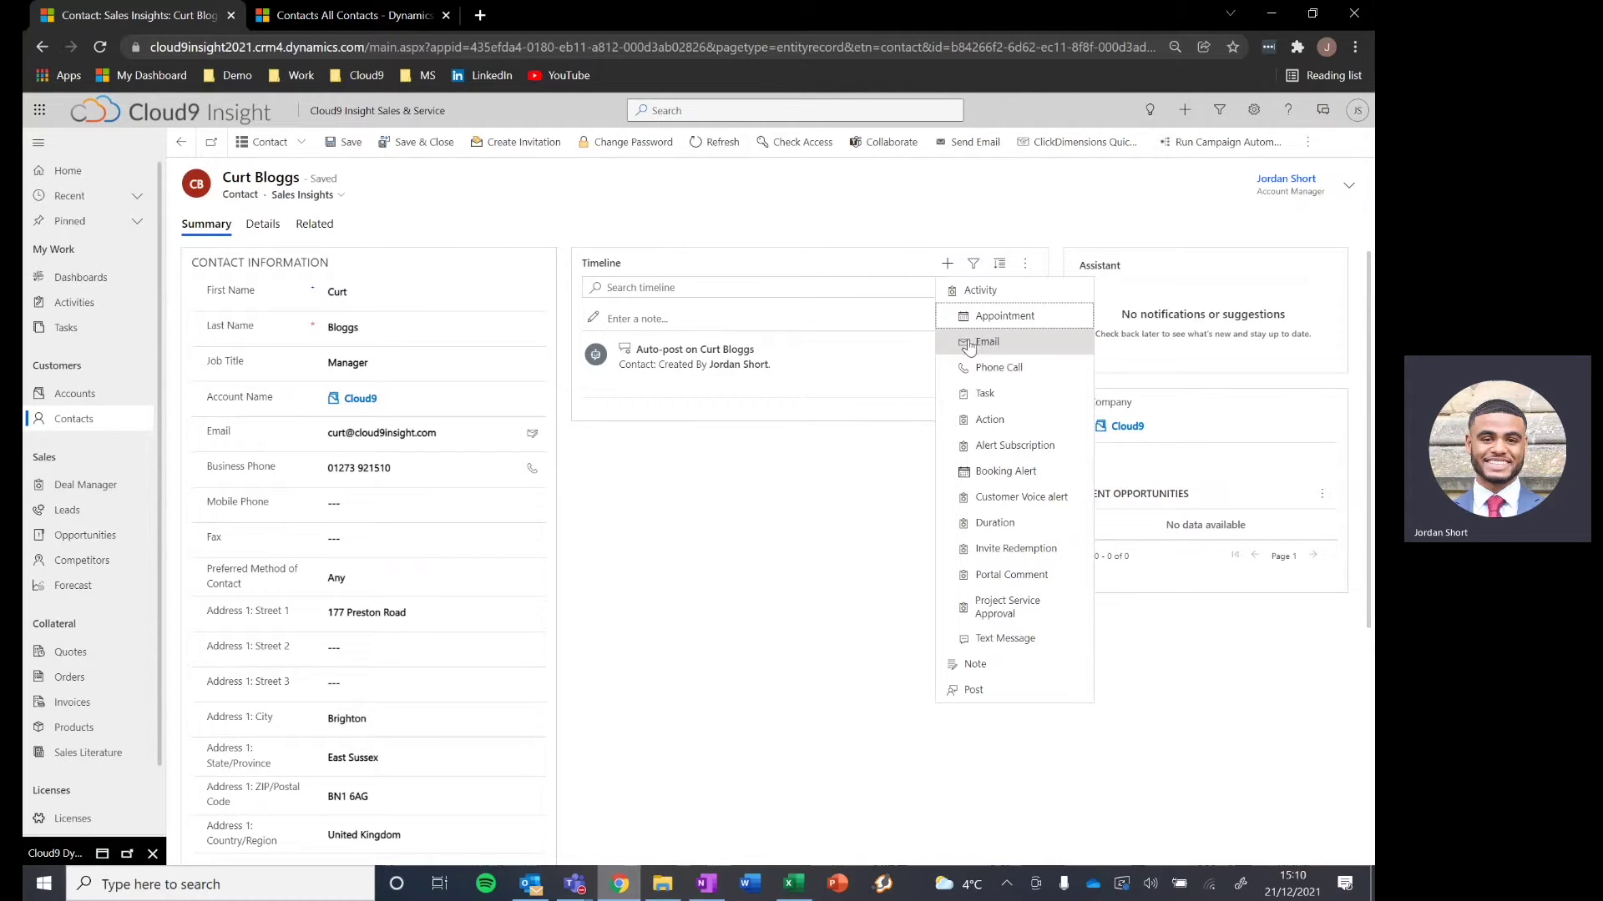
{"action": "left_click", "coordinate": [990, 213]}
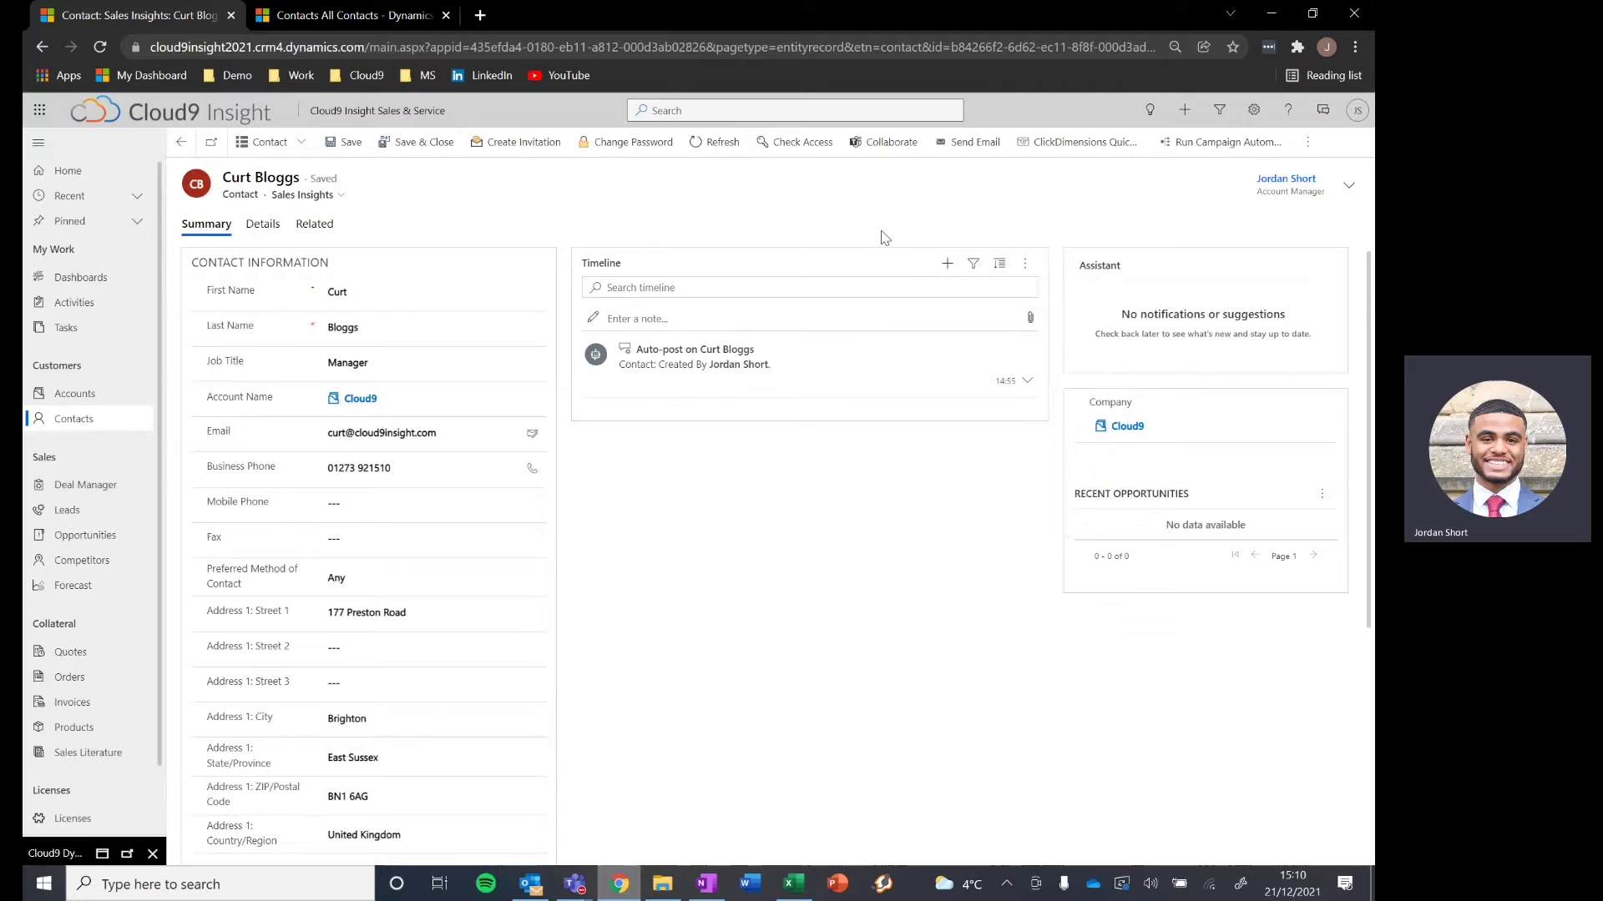
{"action": "left_click", "coordinate": [102, 853]}
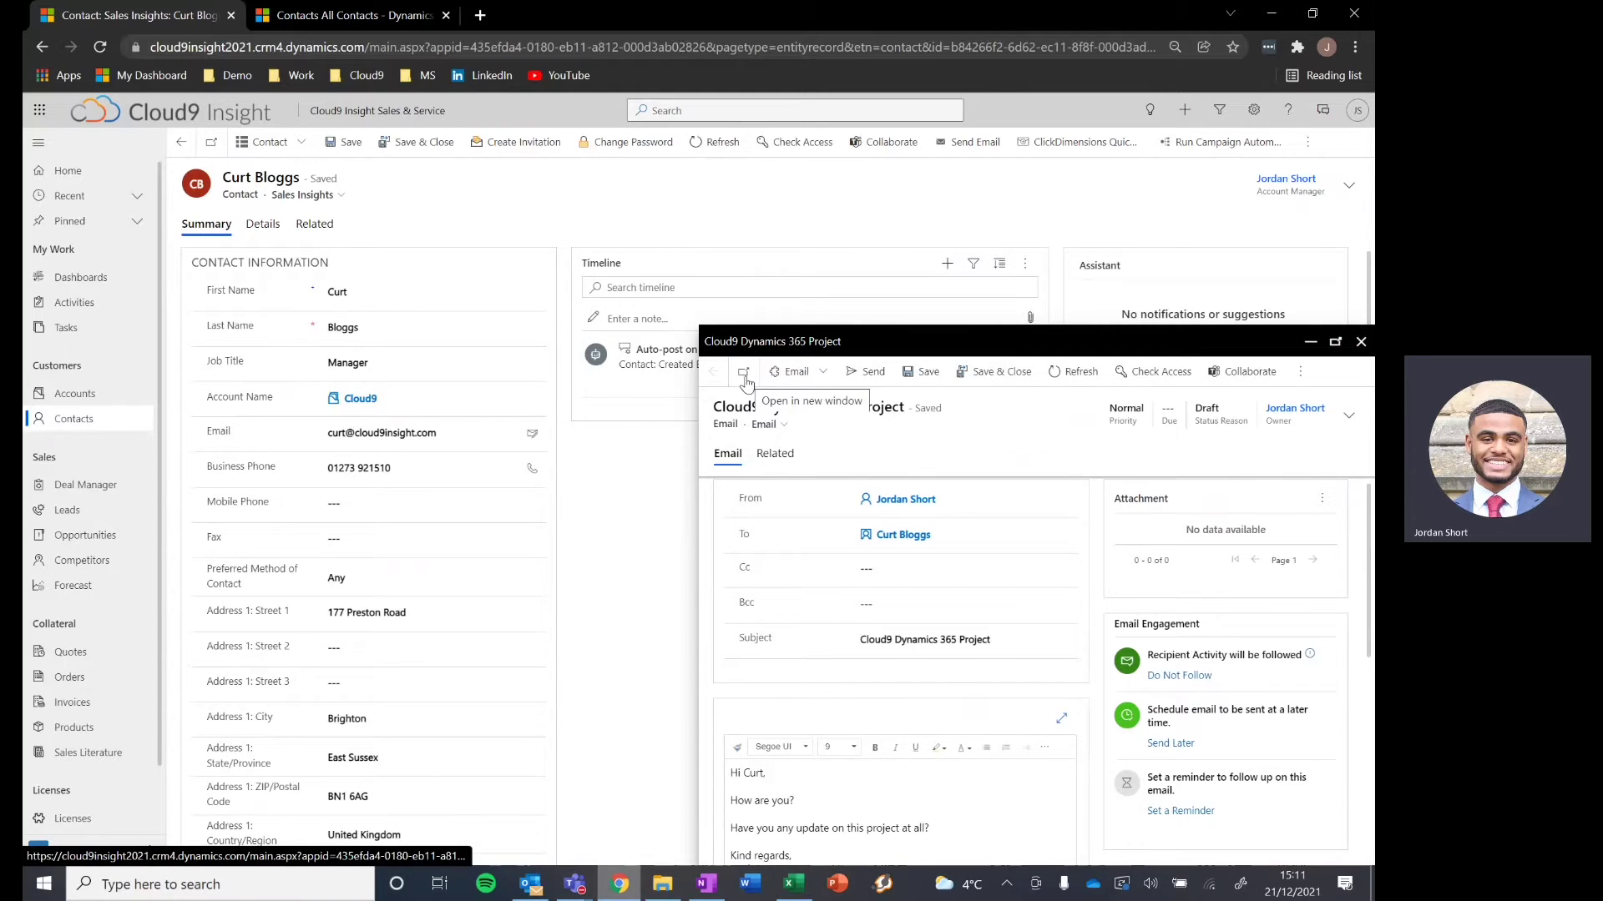
{"action": "left_click", "coordinate": [1310, 341]}
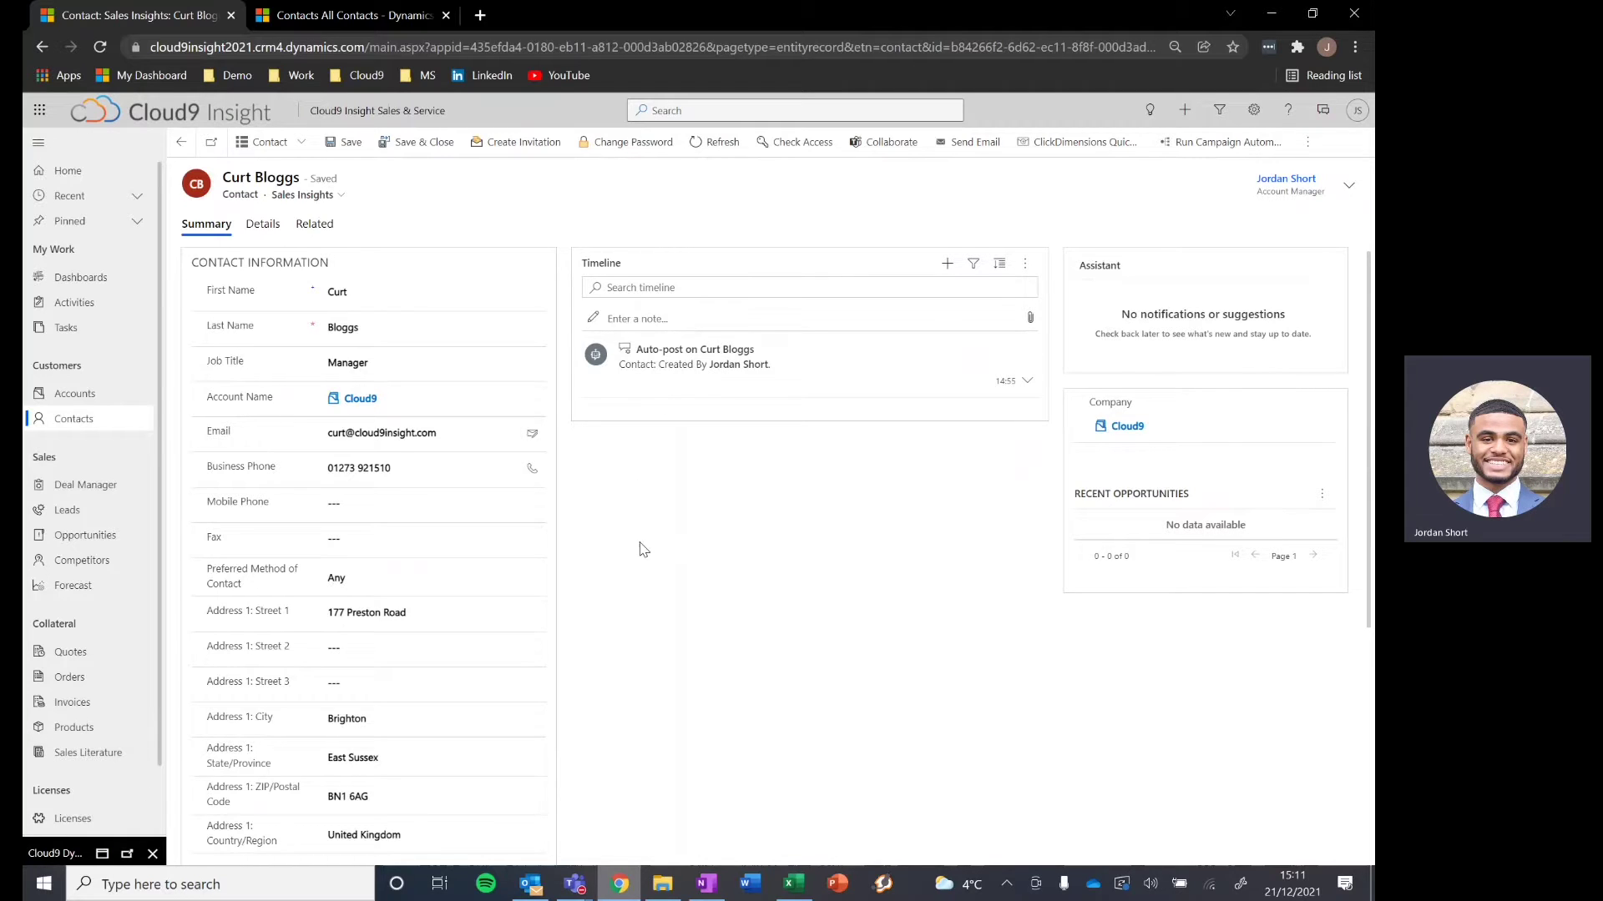
{"action": "left_click", "coordinate": [102, 854]}
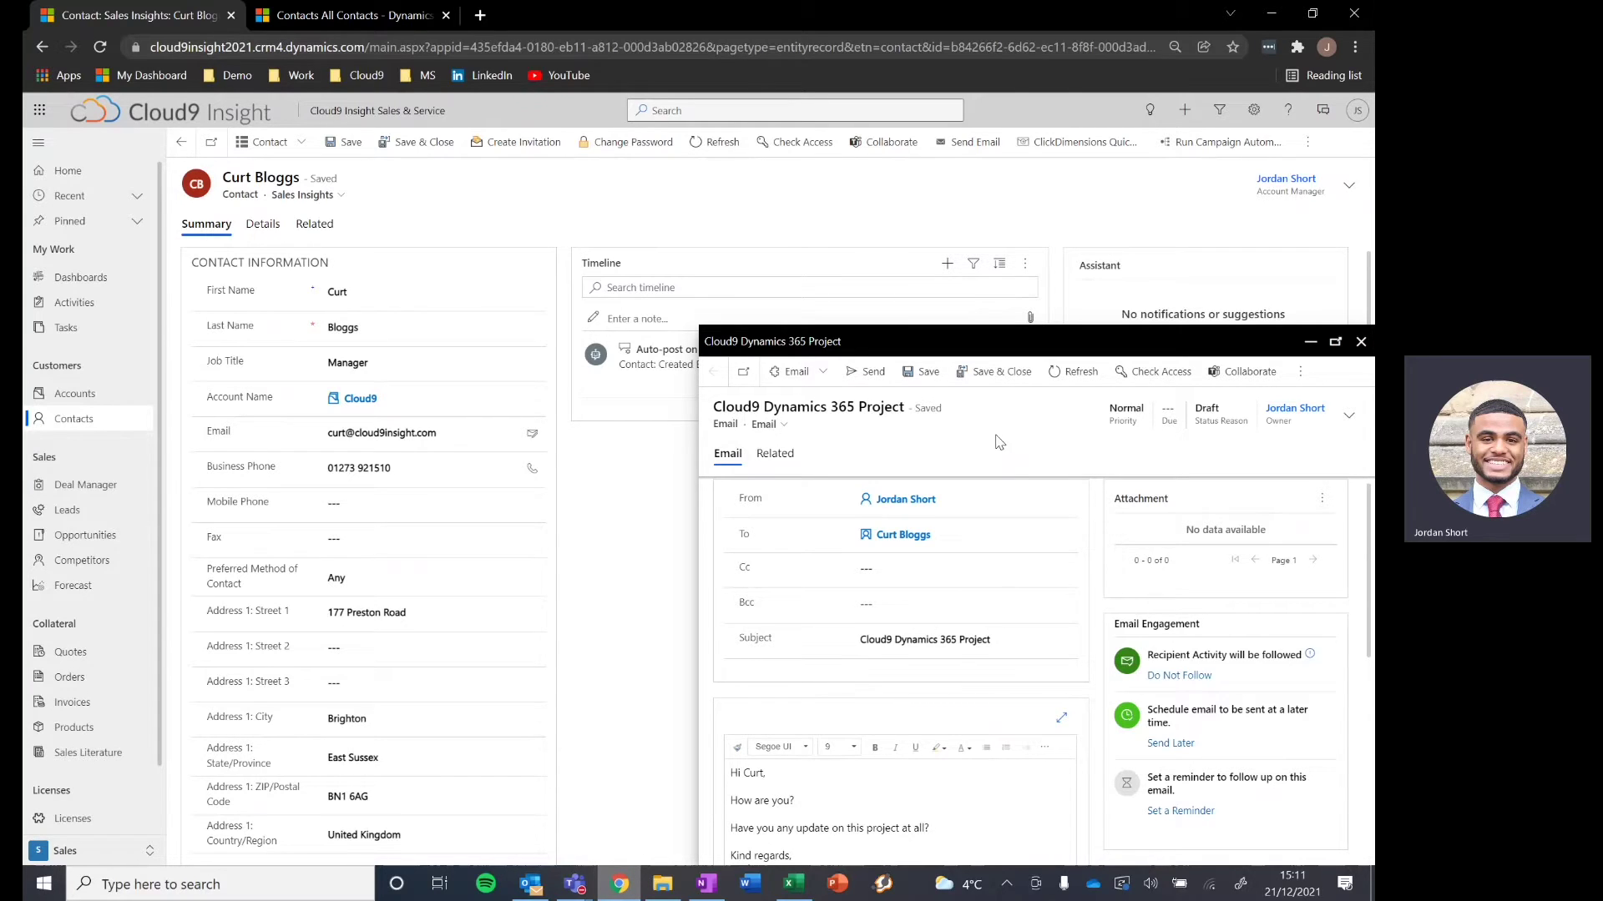
{"action": "left_click", "coordinate": [1299, 375]}
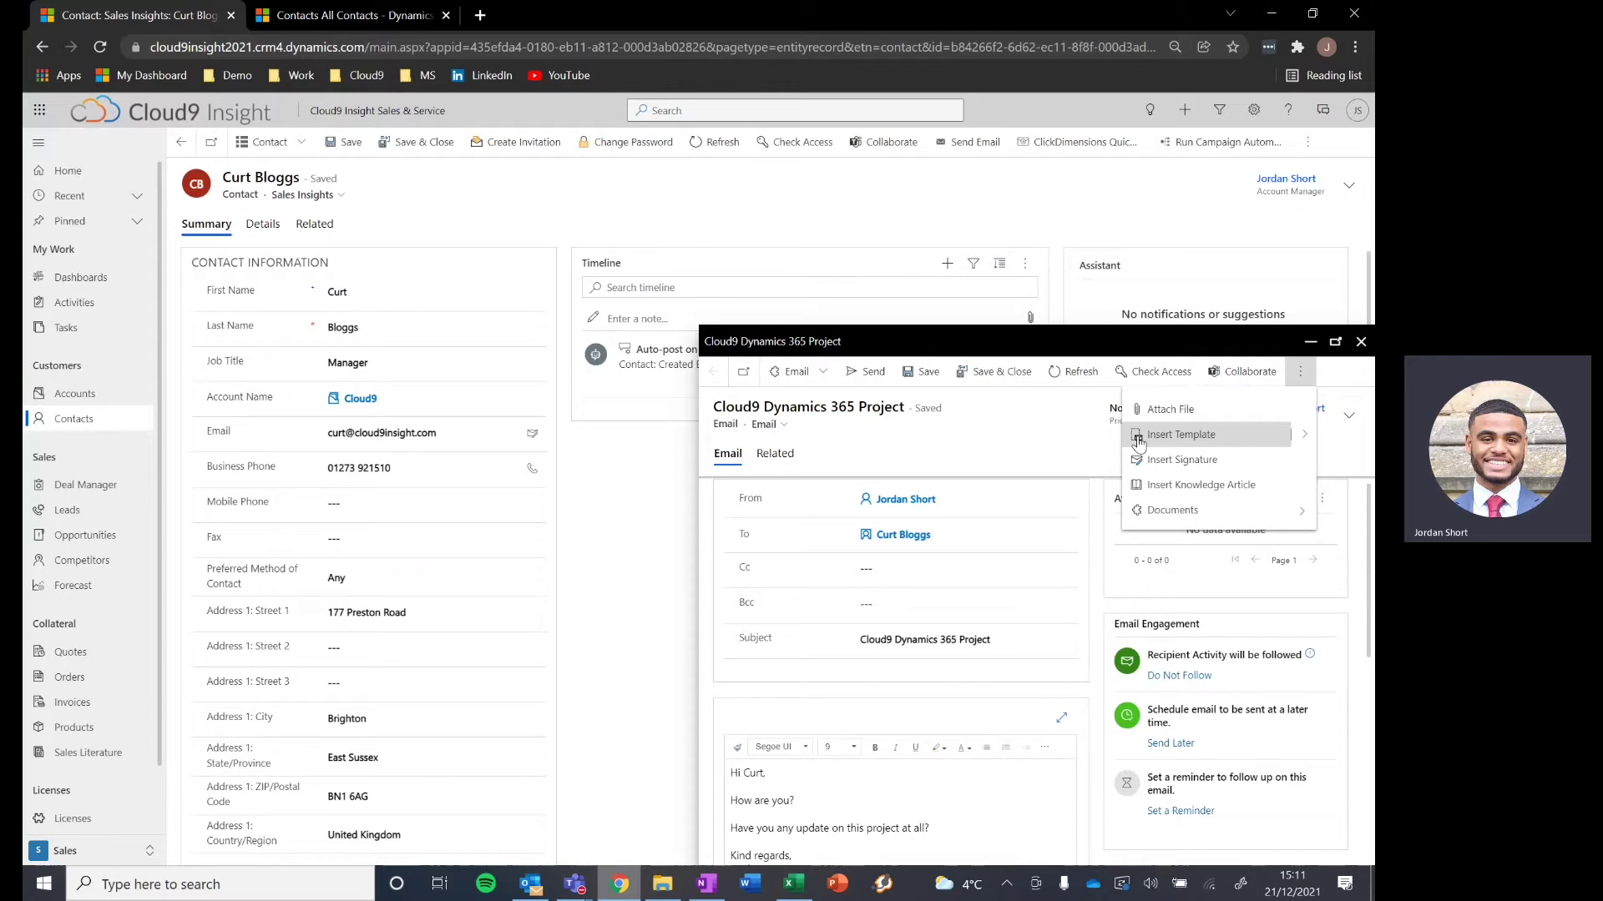
{"action": "left_click", "coordinate": [1054, 424]}
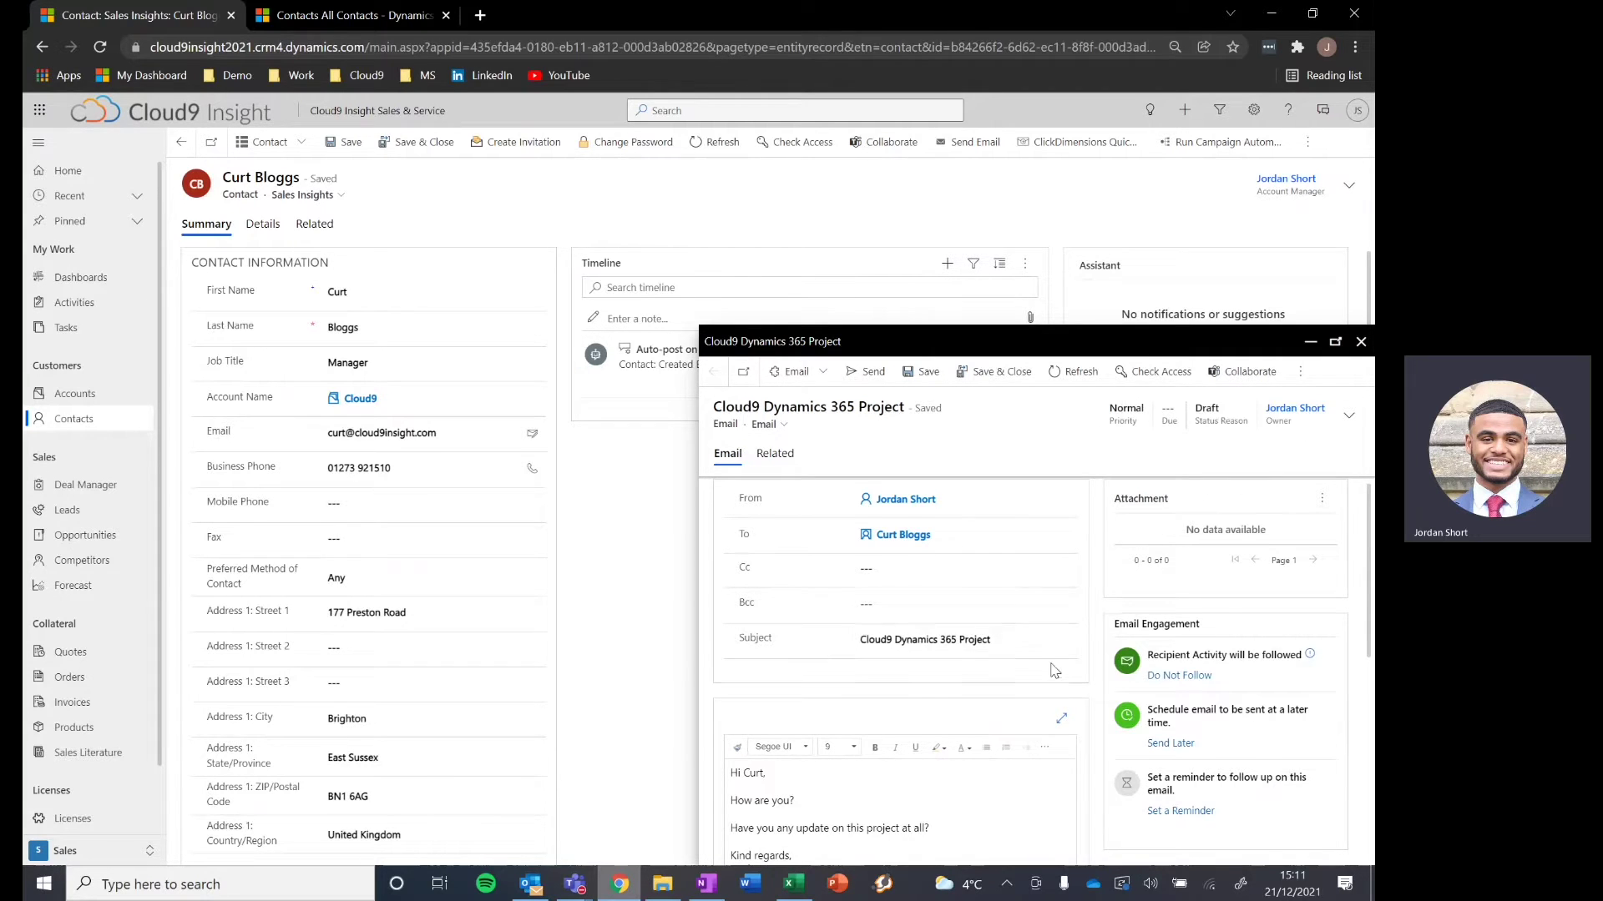
{"action": "scroll", "coordinate": [754, 657], "scroll_direction": "down", "scroll_amount": 2}
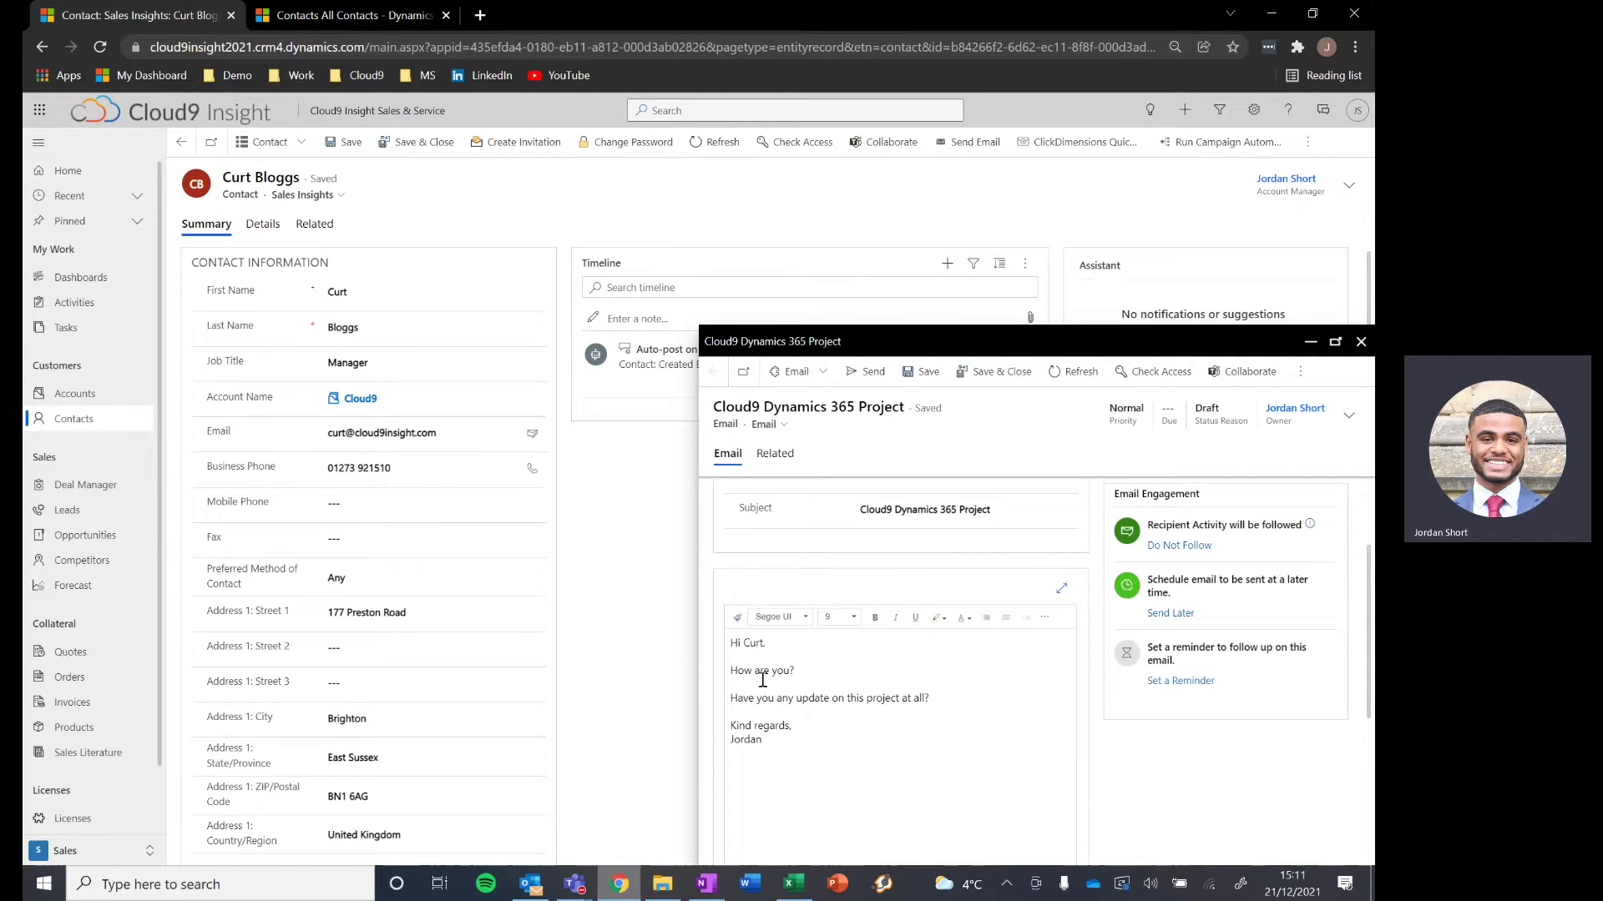
{"action": "scroll", "coordinate": [892, 709], "scroll_direction": "up", "scroll_amount": 2}
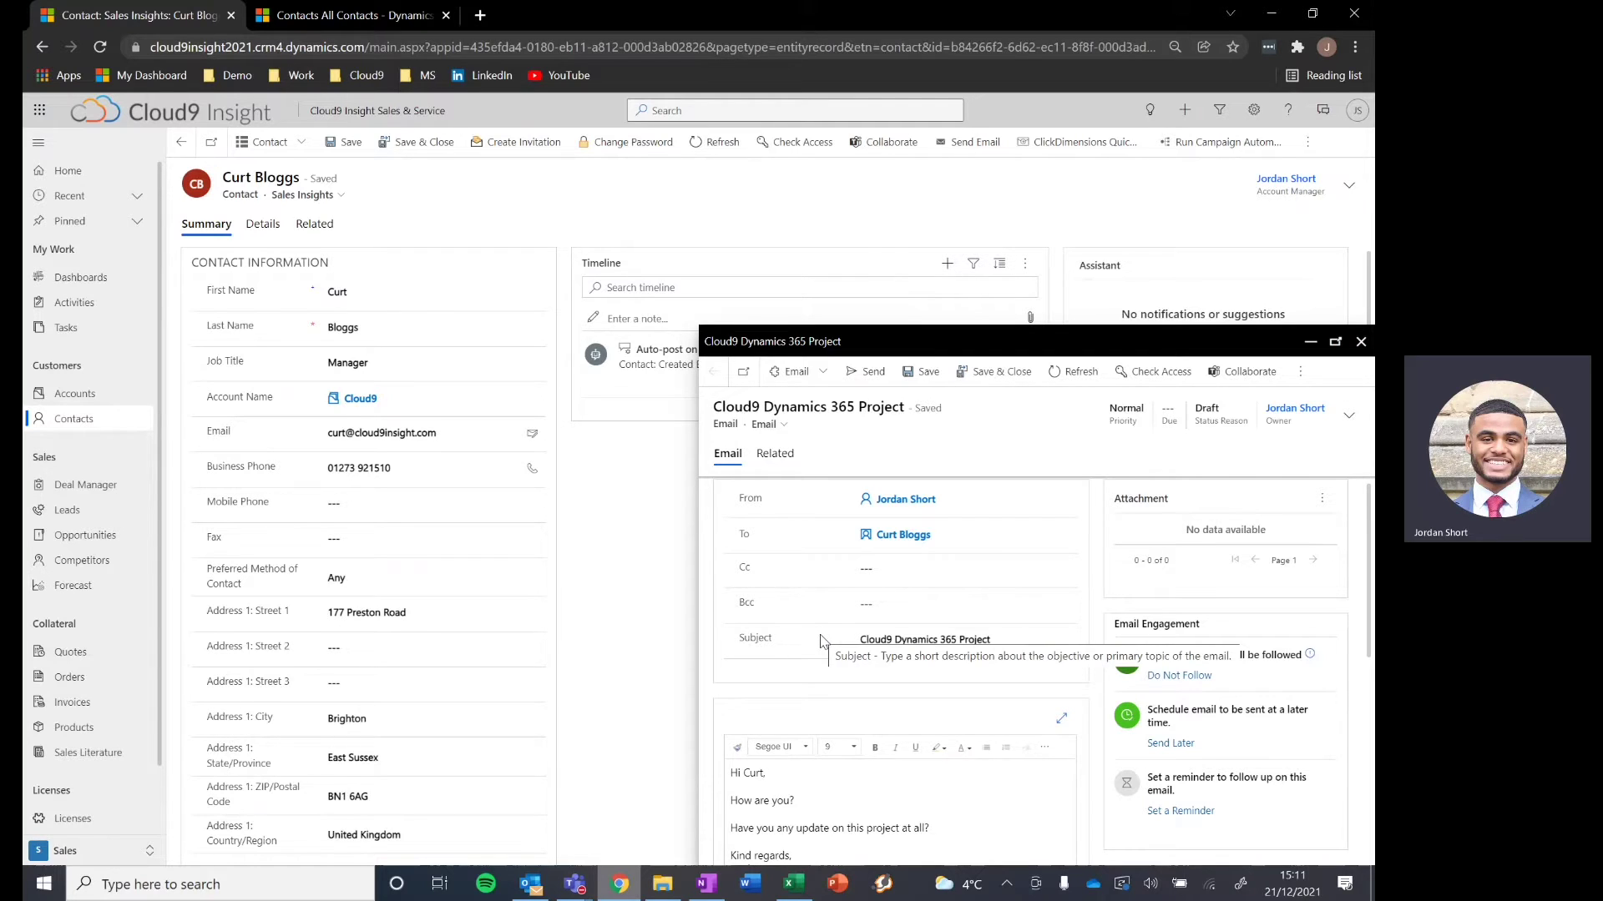
{"action": "scroll", "coordinate": [816, 641], "scroll_direction": "down", "scroll_amount": 2}
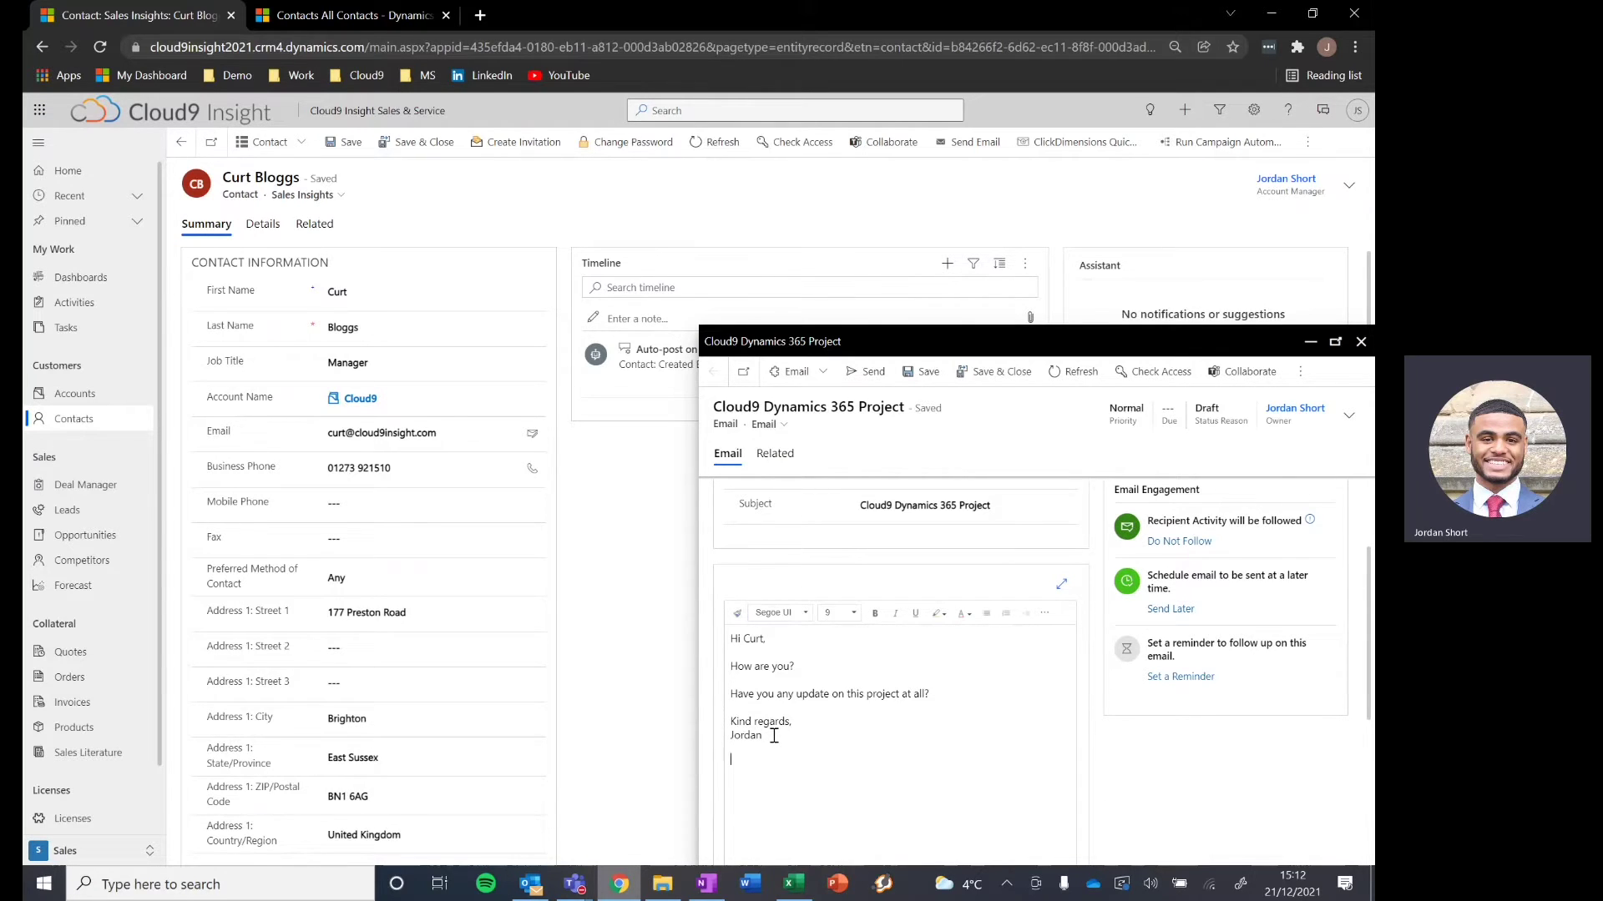
{"action": "type", "text": "jgjd"}
{"action": "key", "text": "BackSpace"}
{"action": "key", "text": "BackSpace"}
{"action": "key", "text": "BackSpace"}
{"action": "key", "text": "BackSpace"}
{"action": "key", "text": "BackSpace"}
{"action": "key", "text": "BackSpace"}
Switch Email Engagement to Do Not Follow, then back to Follow, confirming each change.
{"action": "scroll", "coordinate": [877, 652], "scroll_direction": "up", "scroll_amount": 2}
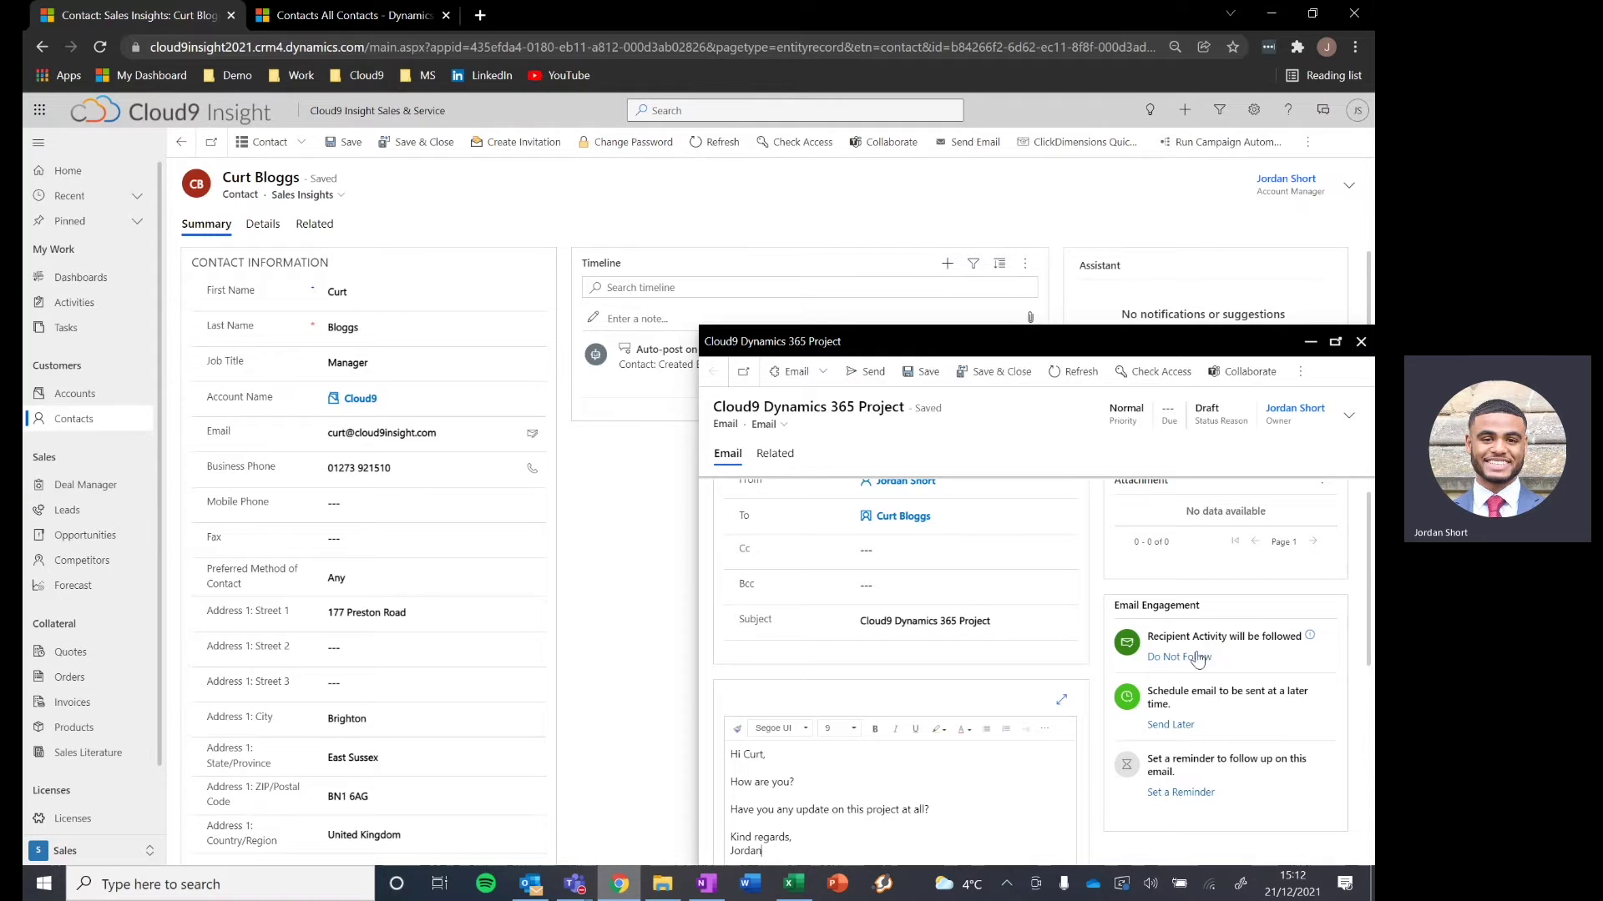
{"action": "left_click", "coordinate": [1184, 657]}
{"action": "left_click", "coordinate": [1049, 697]}
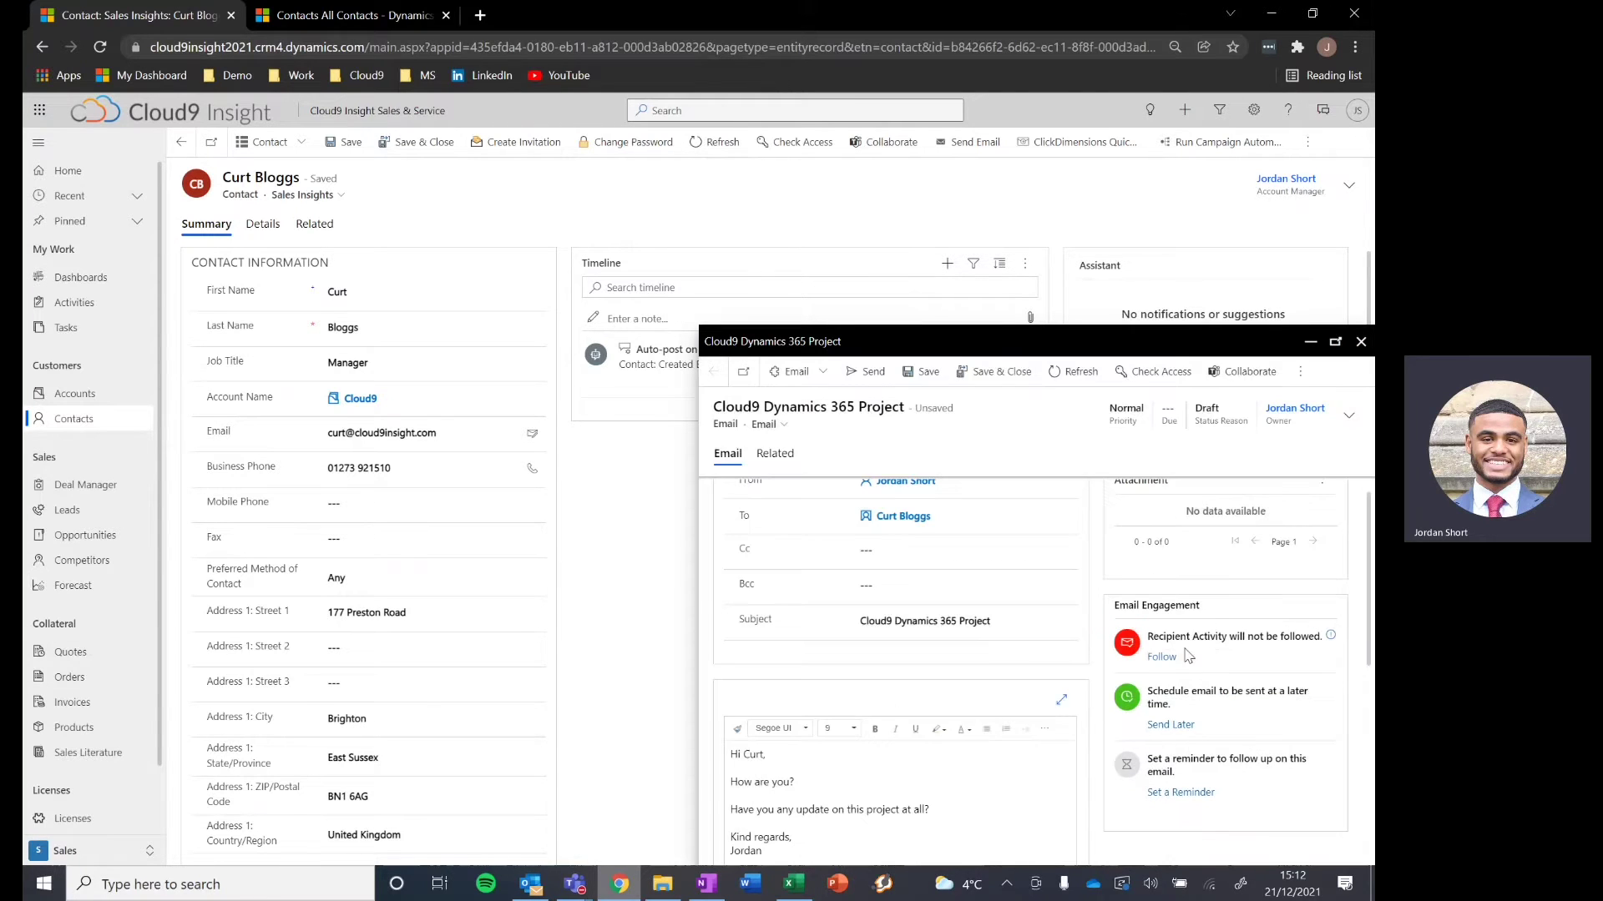
{"action": "left_click", "coordinate": [1161, 657]}
{"action": "left_click", "coordinate": [1066, 682]}
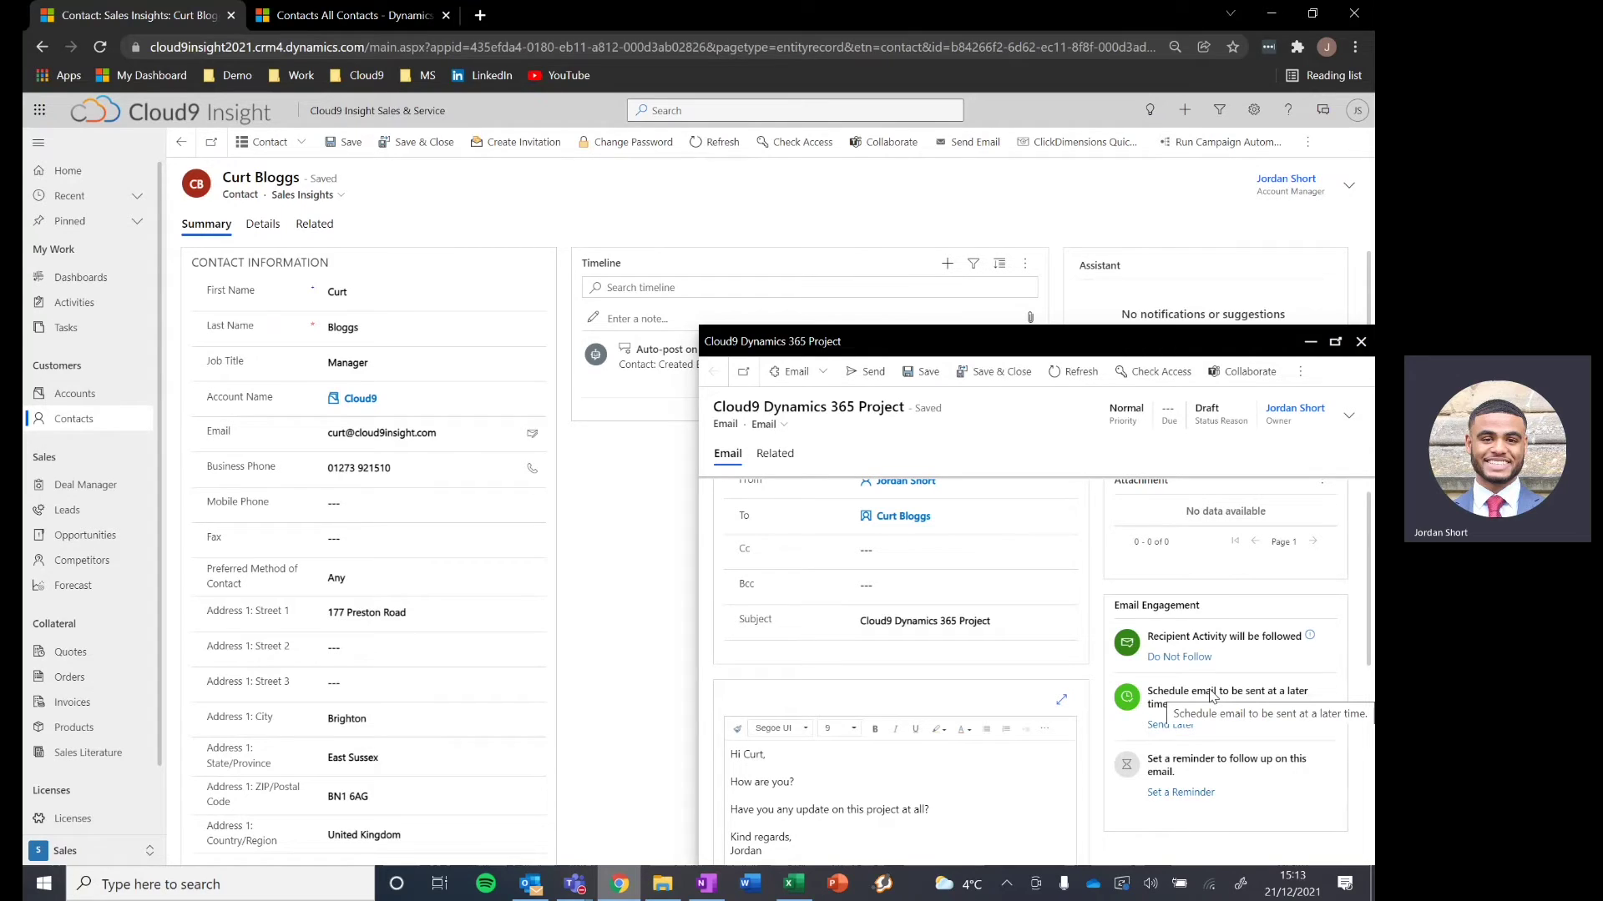
Use Send Later to delay delivery until 22/12/2021 at 12:00.
{"action": "left_click", "coordinate": [1173, 724]}
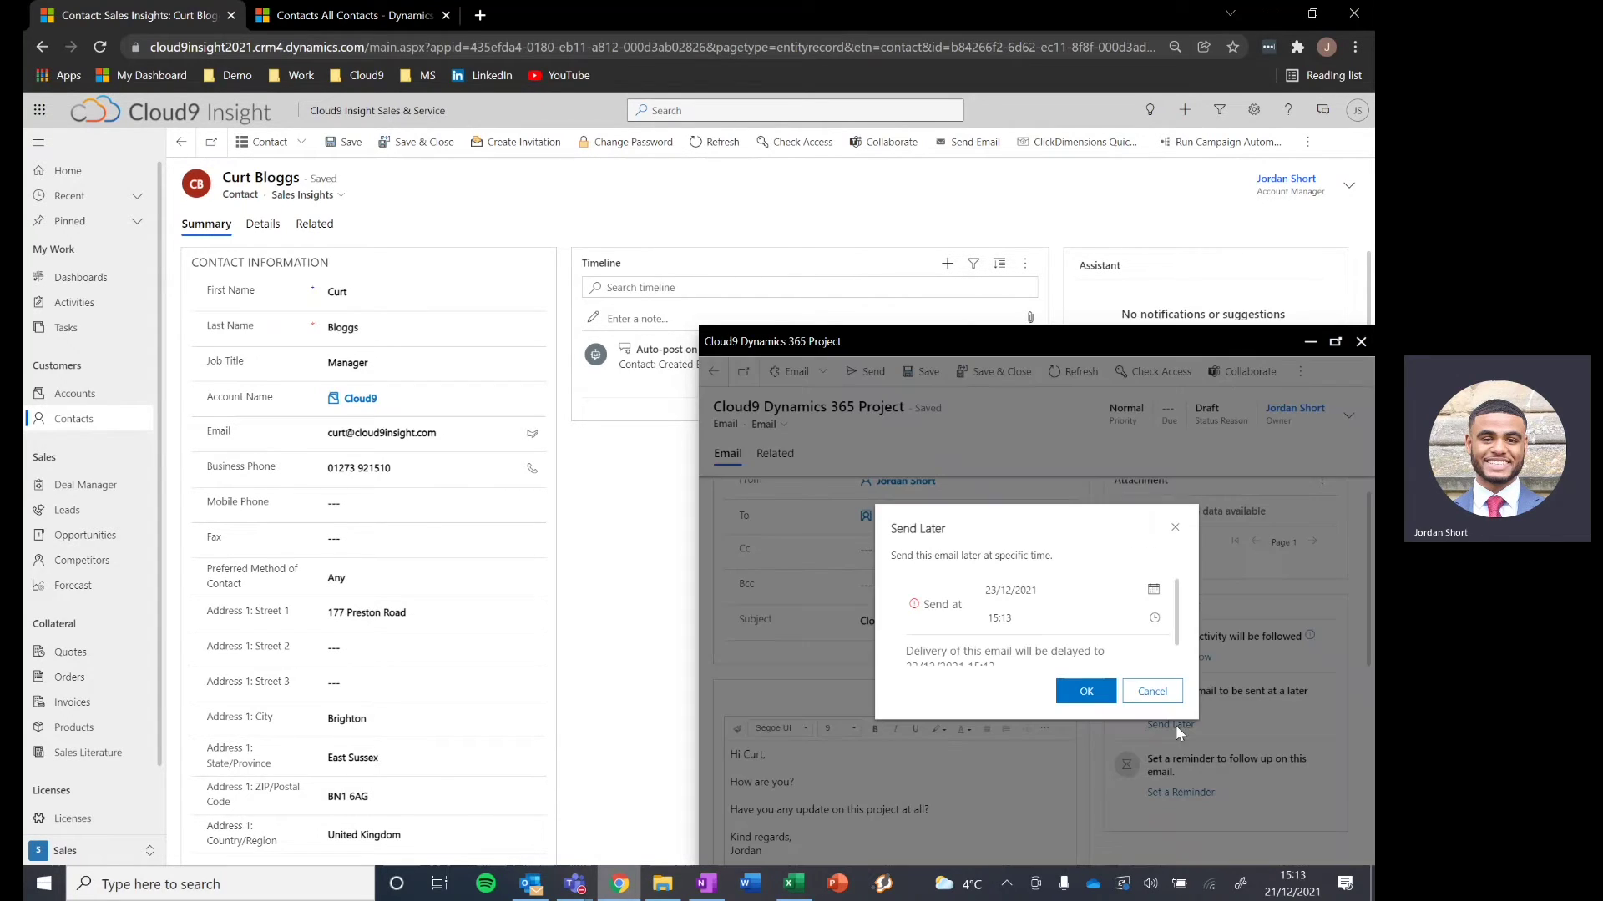
{"action": "left_click", "coordinate": [1152, 589]}
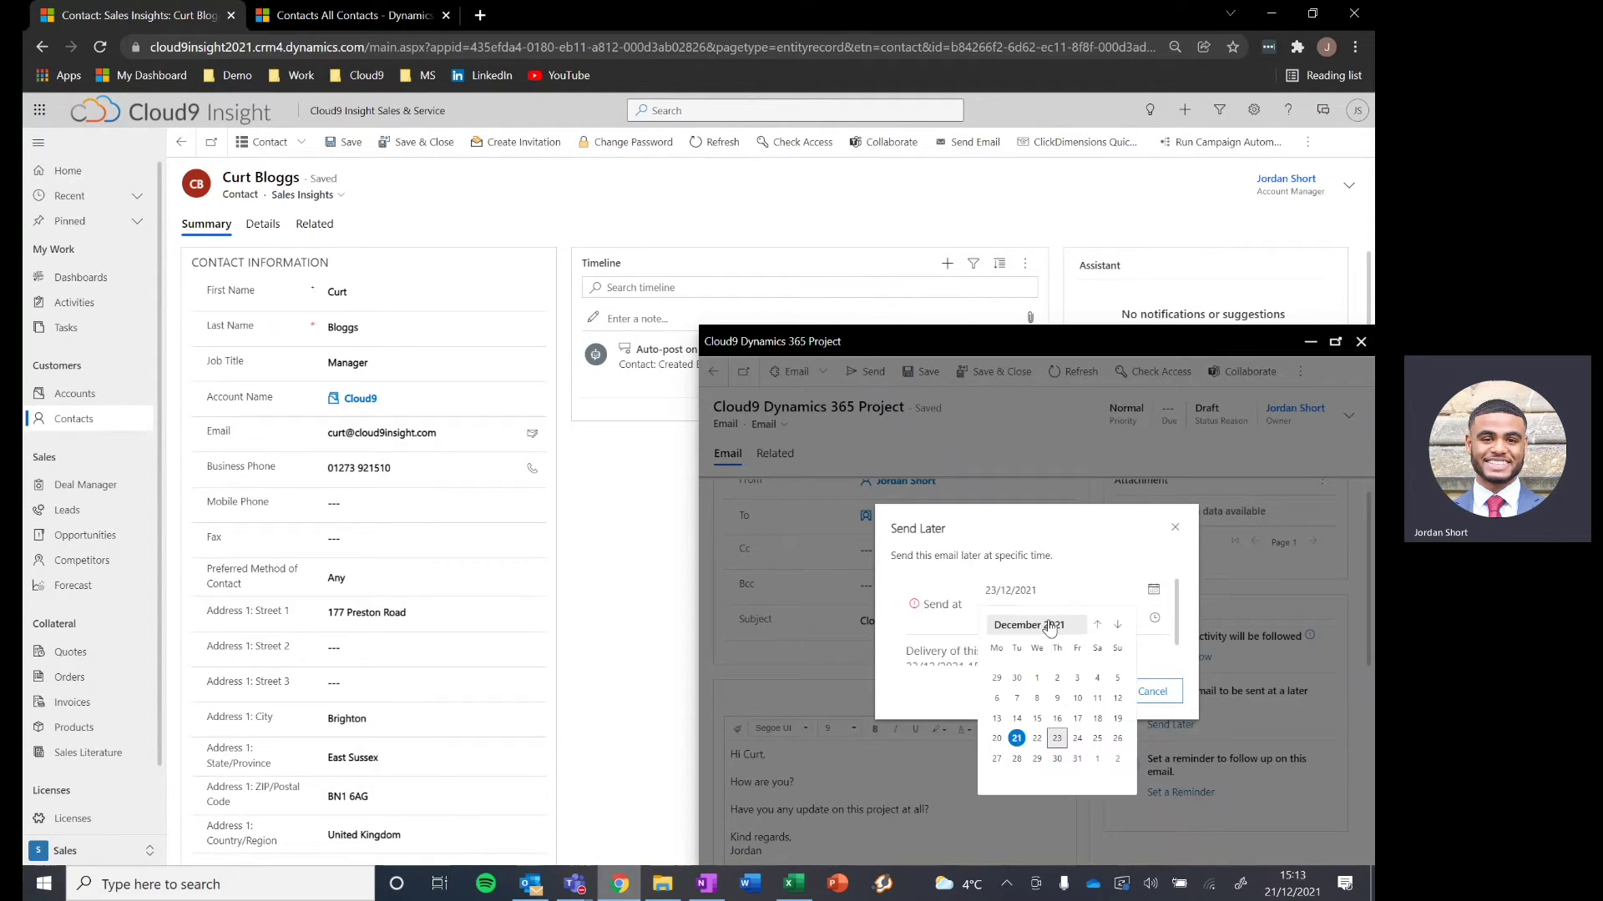
{"action": "left_click", "coordinate": [1035, 738]}
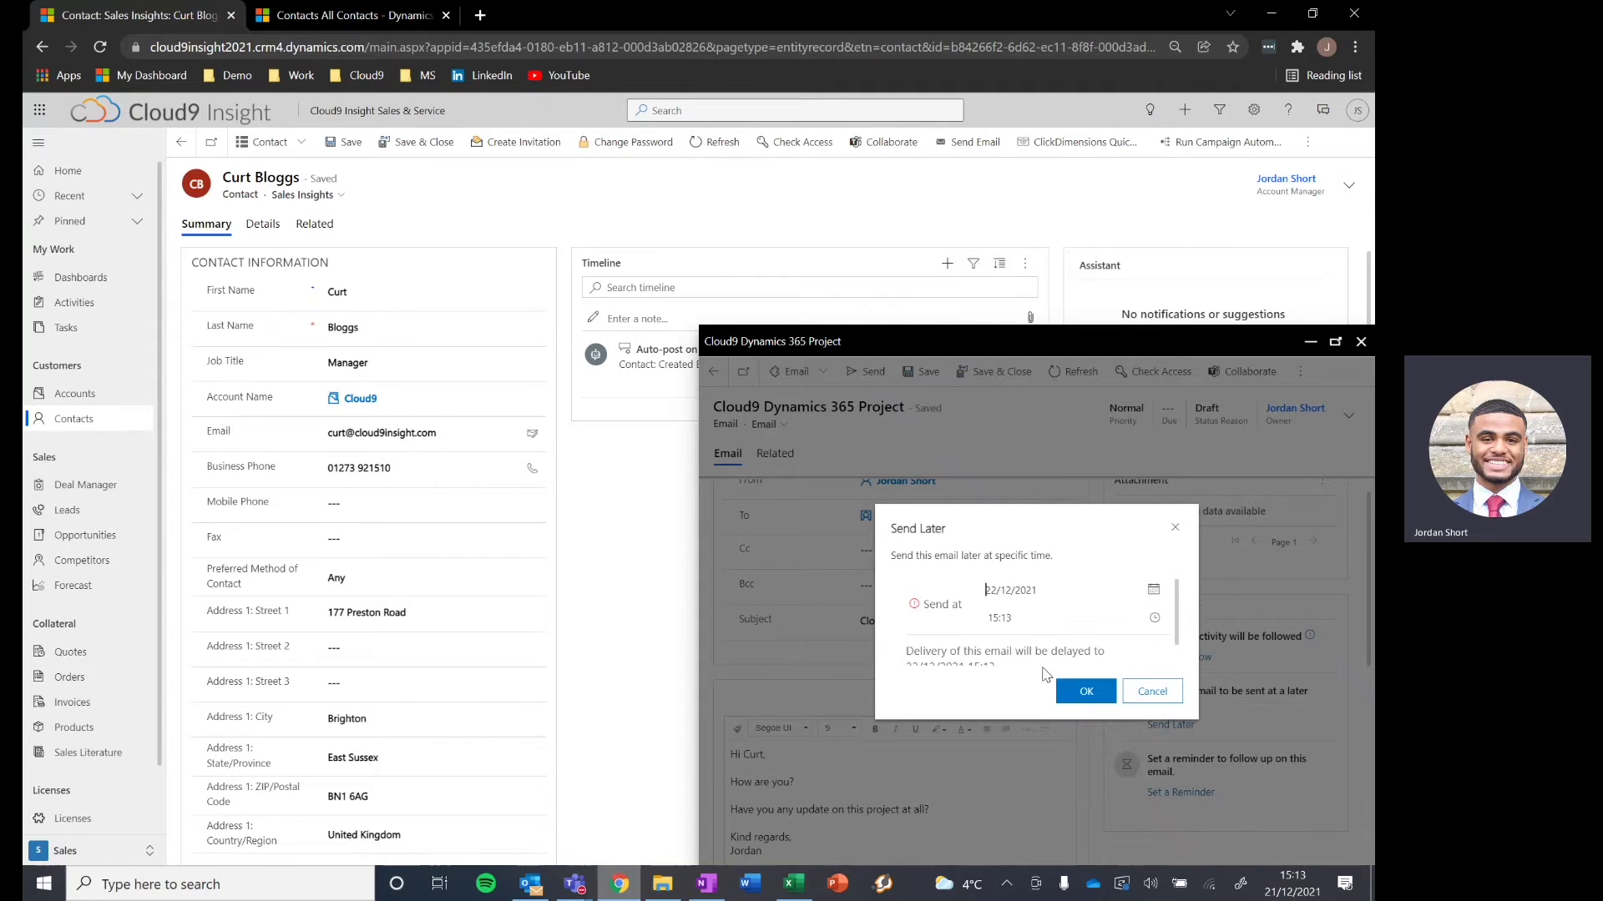
{"action": "left_click", "coordinate": [1036, 621]}
{"action": "left_click", "coordinate": [1153, 617]}
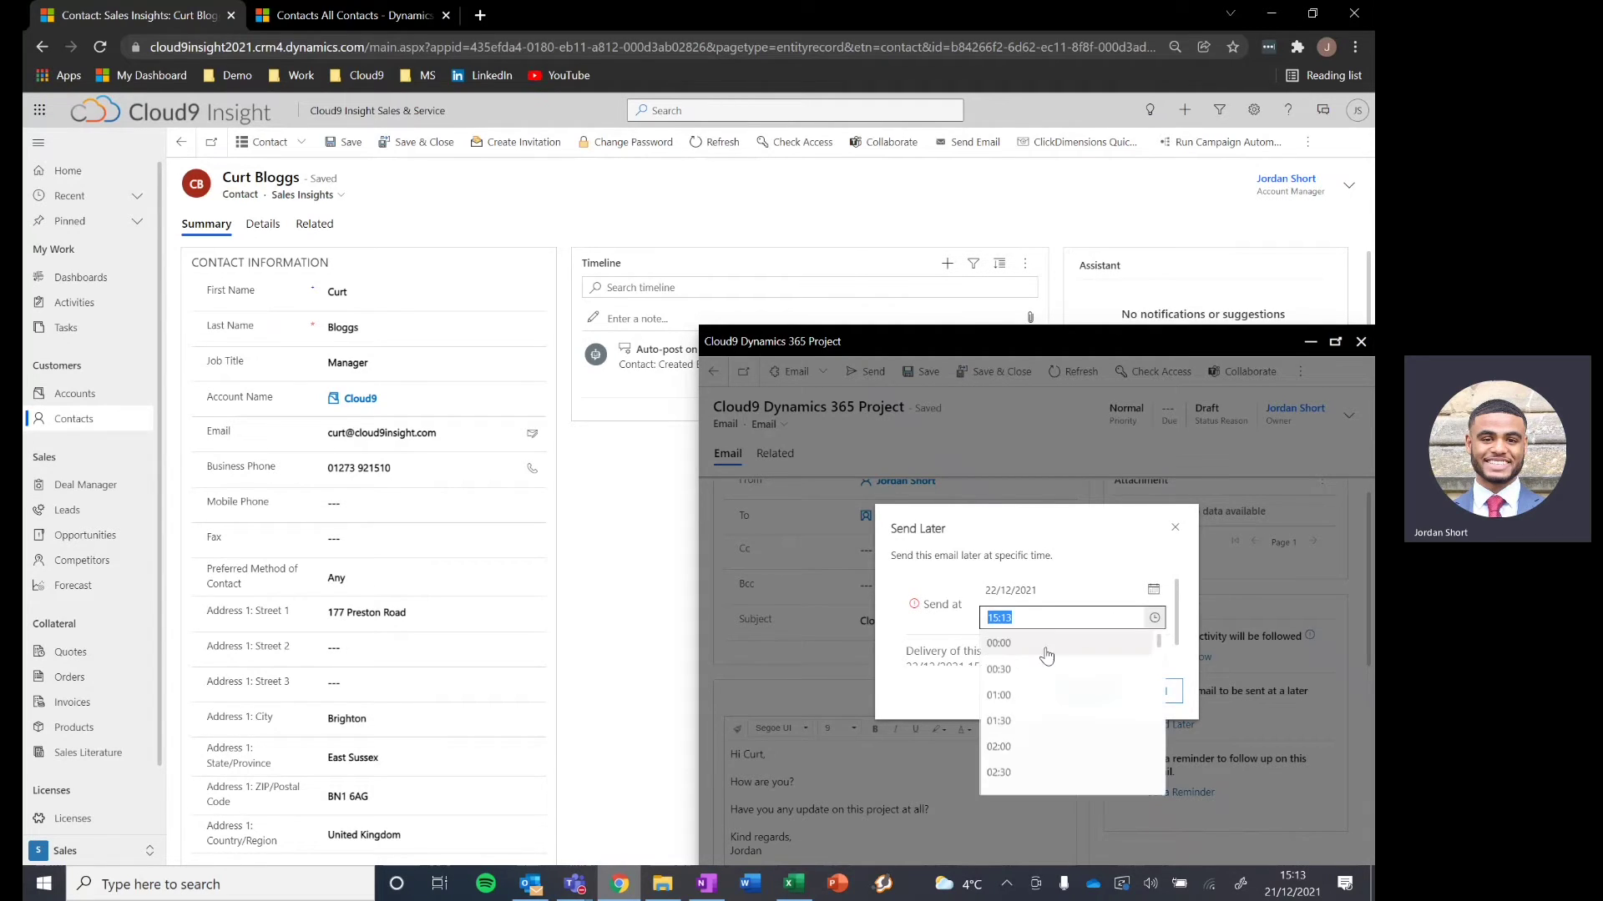
{"action": "scroll", "coordinate": [1036, 677], "scroll_direction": "down", "scroll_amount": 2}
{"action": "left_click", "coordinate": [1035, 754]}
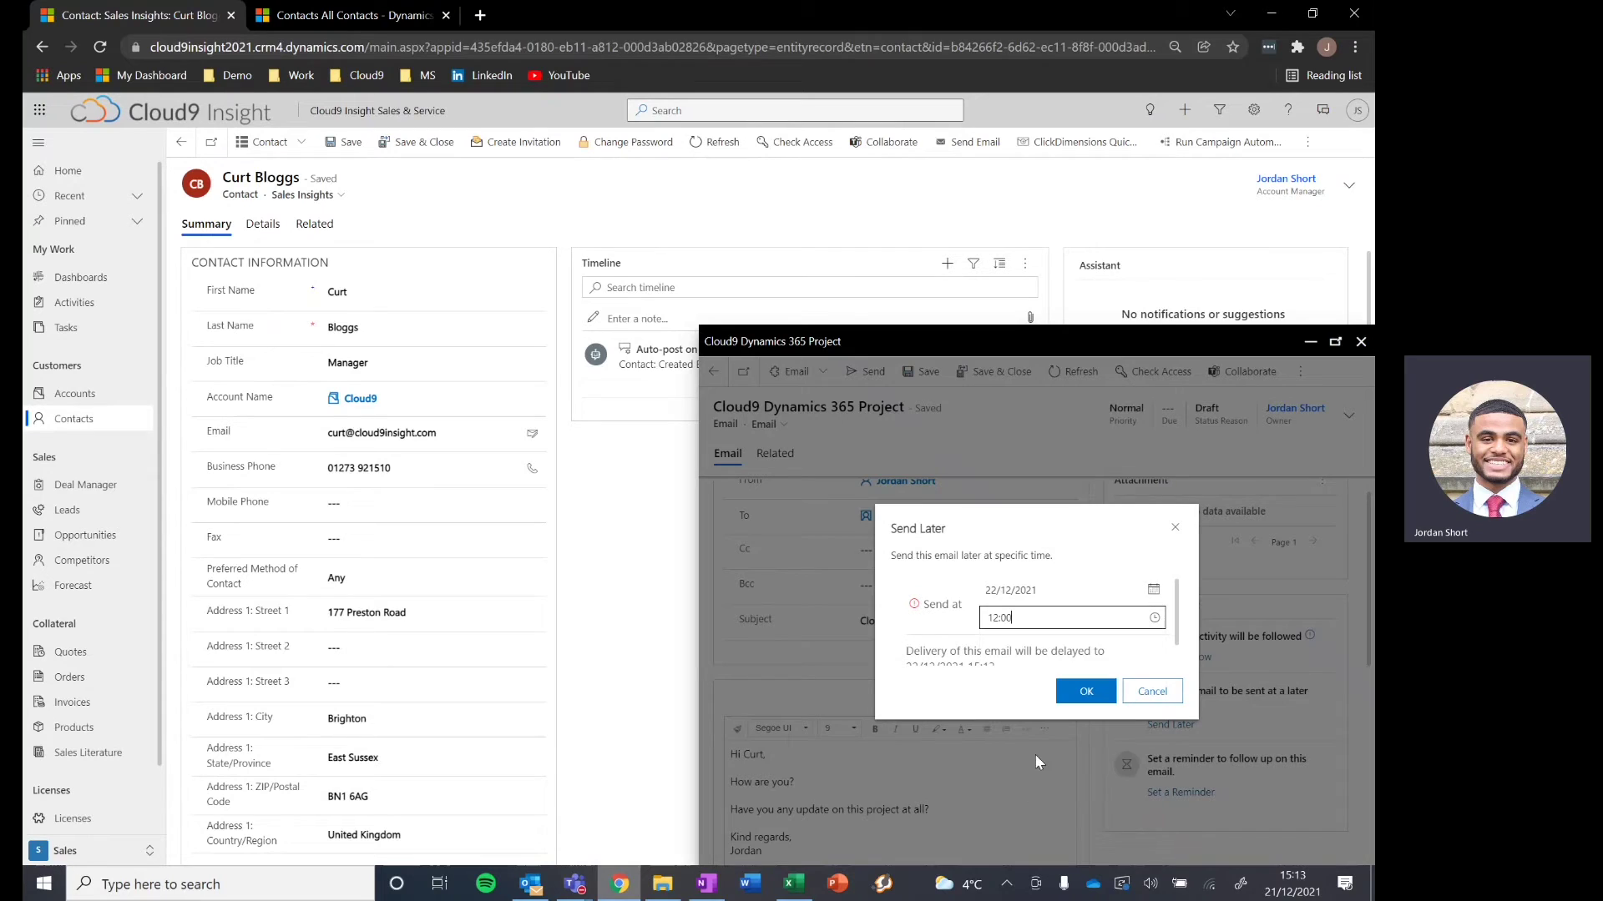
{"action": "scroll", "coordinate": [1001, 657], "scroll_direction": "down", "scroll_amount": 1}
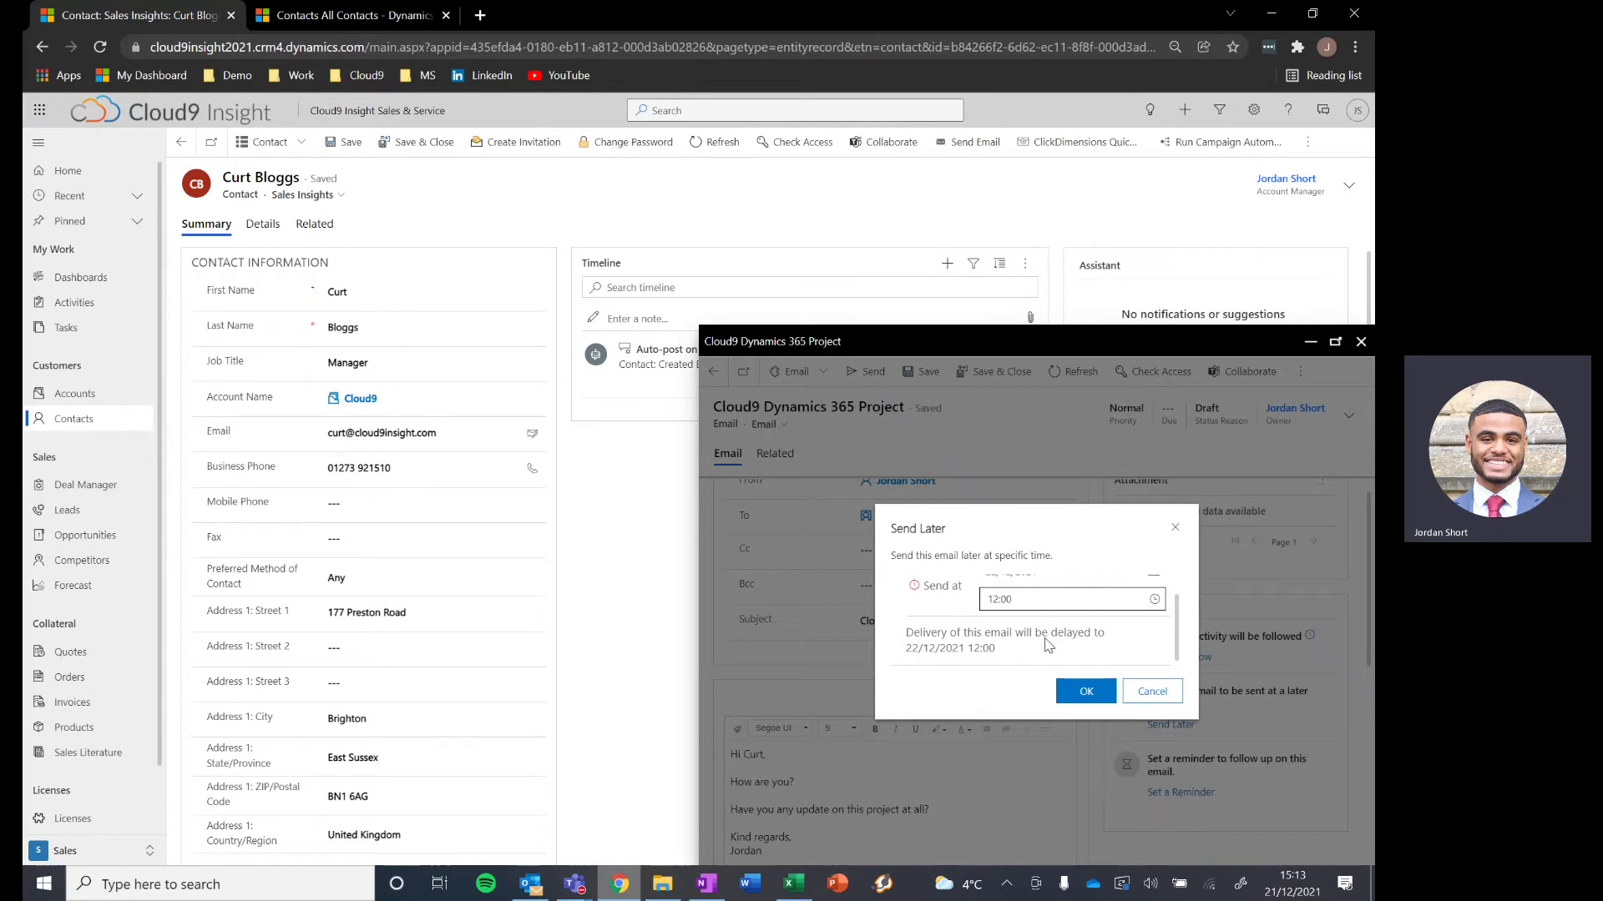
{"action": "left_click", "coordinate": [1085, 692]}
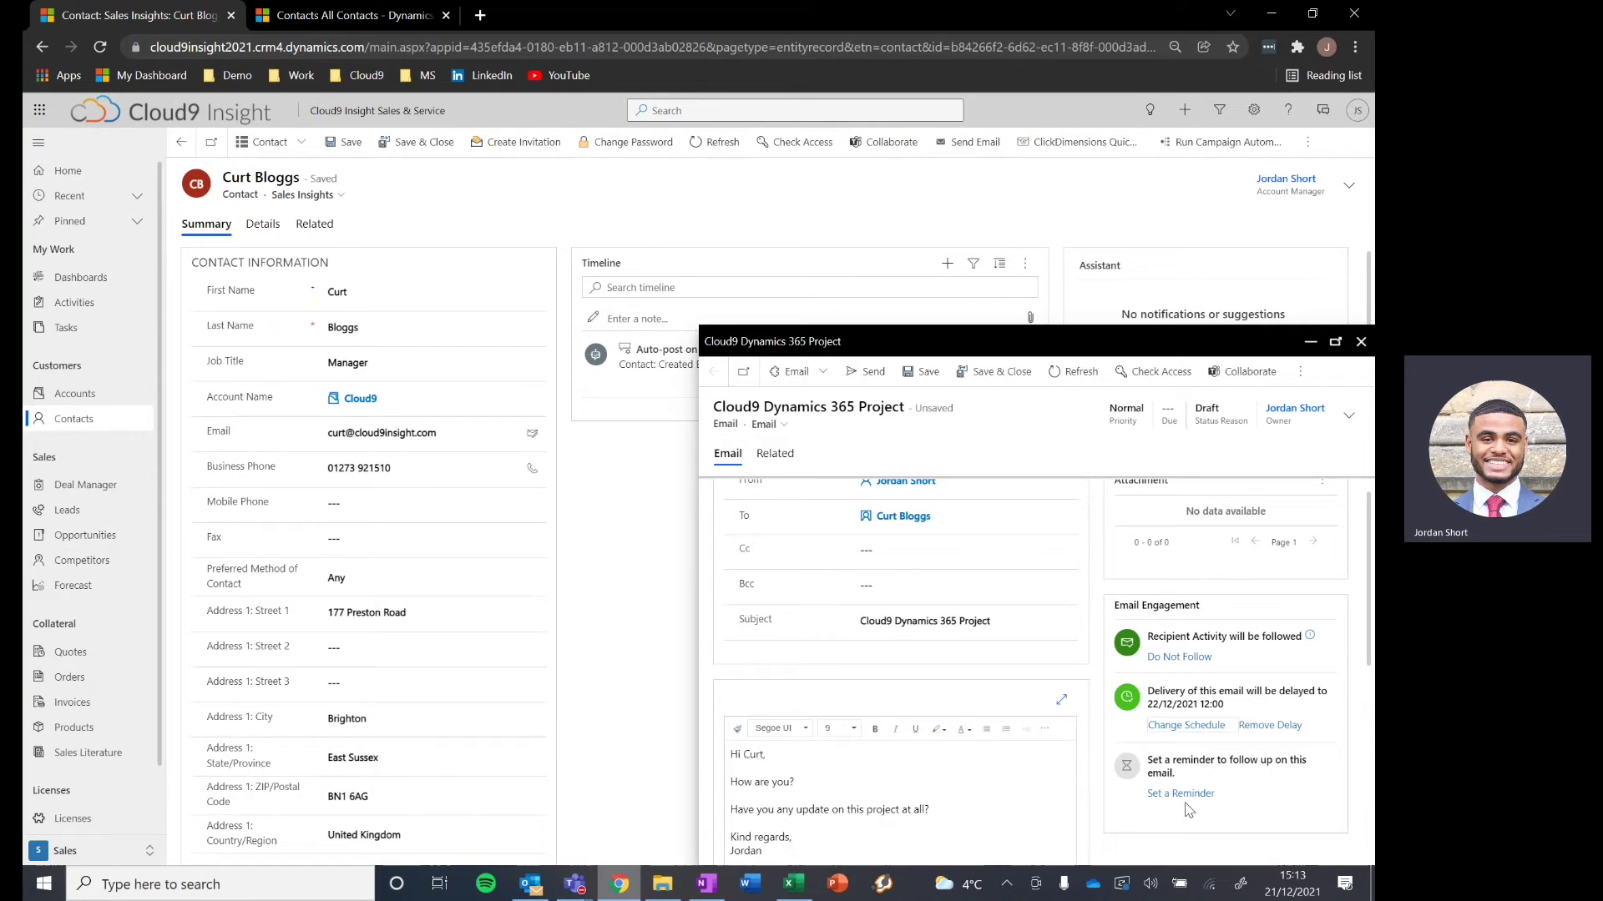
Set a 'Remind me anyways at' reminder for 23/12/2021 12:00 with comment 'Follow Up'.
{"action": "left_click", "coordinate": [1187, 796]}
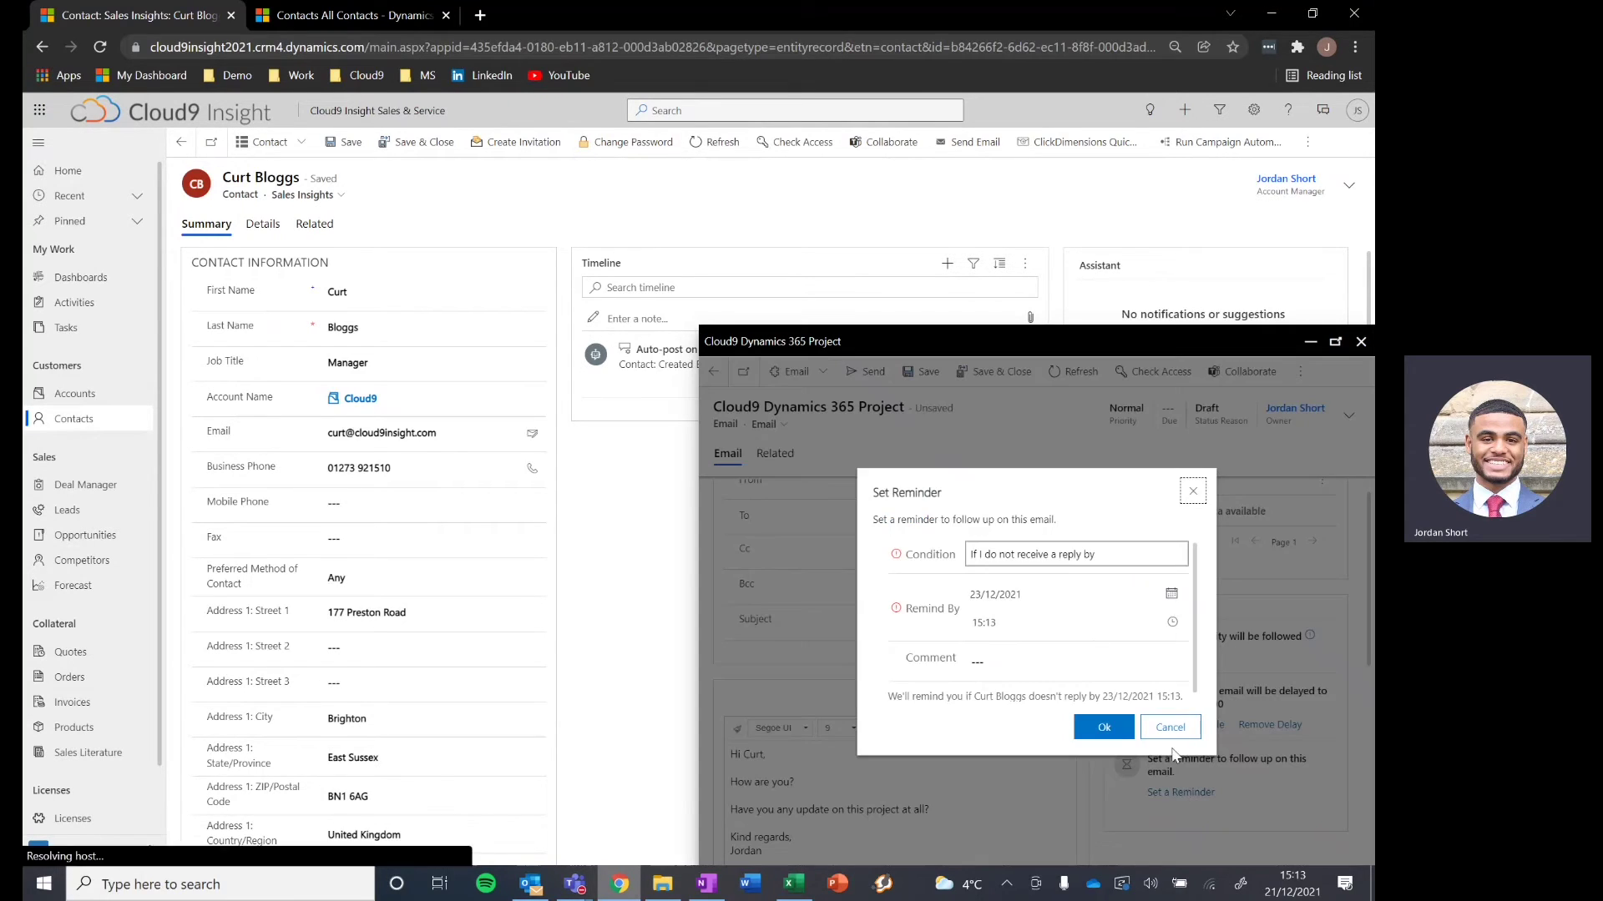
{"action": "left_click", "coordinate": [1063, 554]}
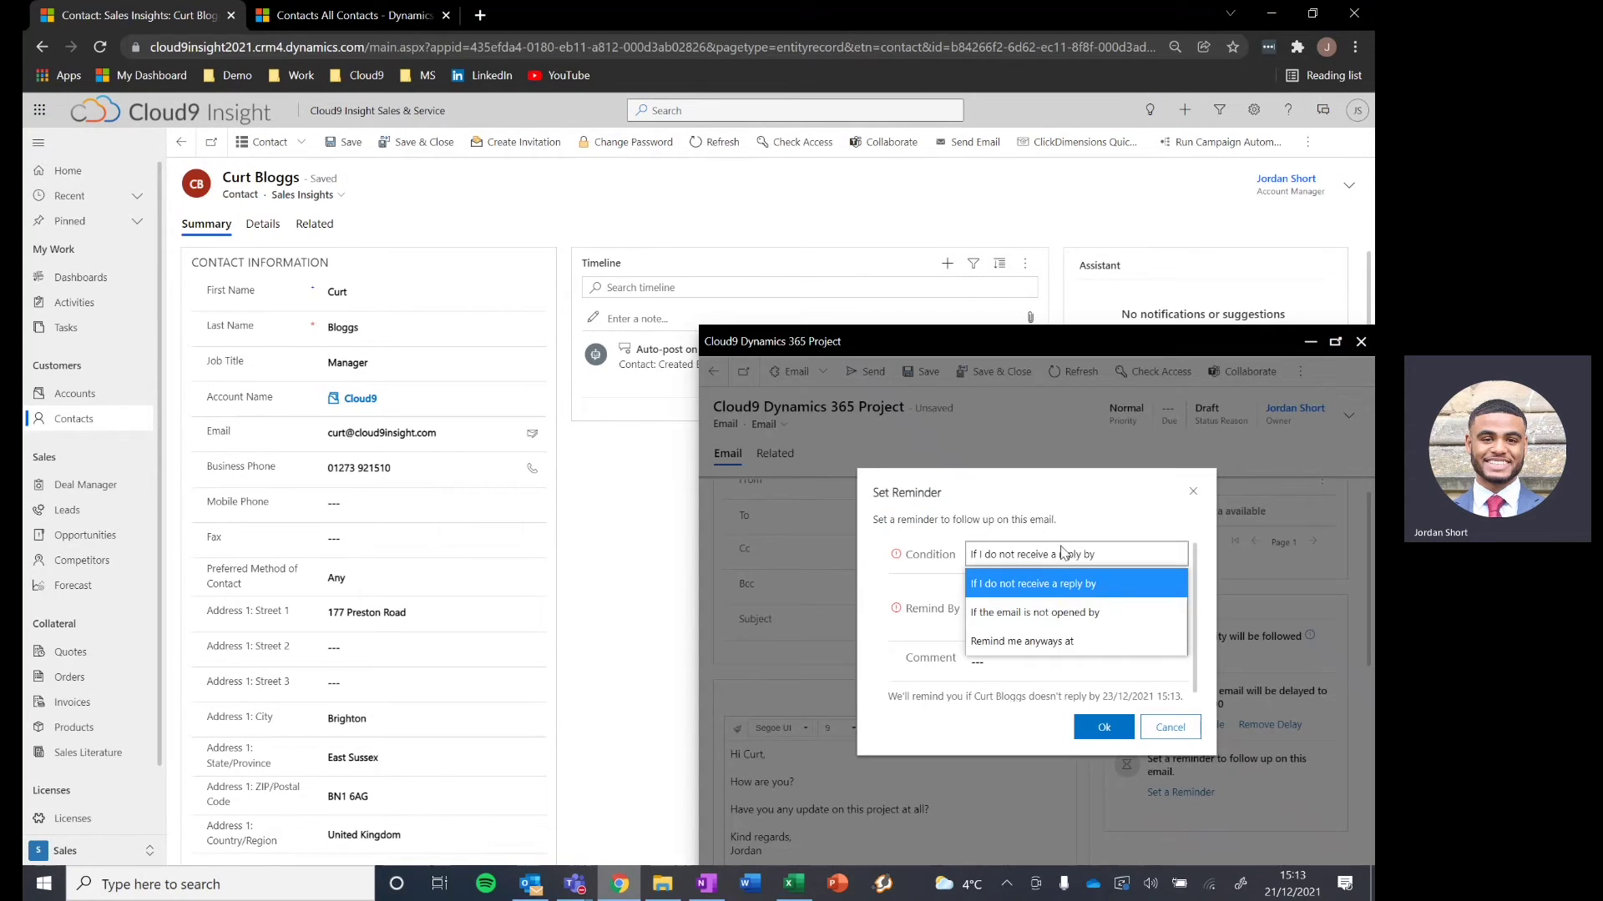
{"action": "left_click", "coordinate": [1033, 647]}
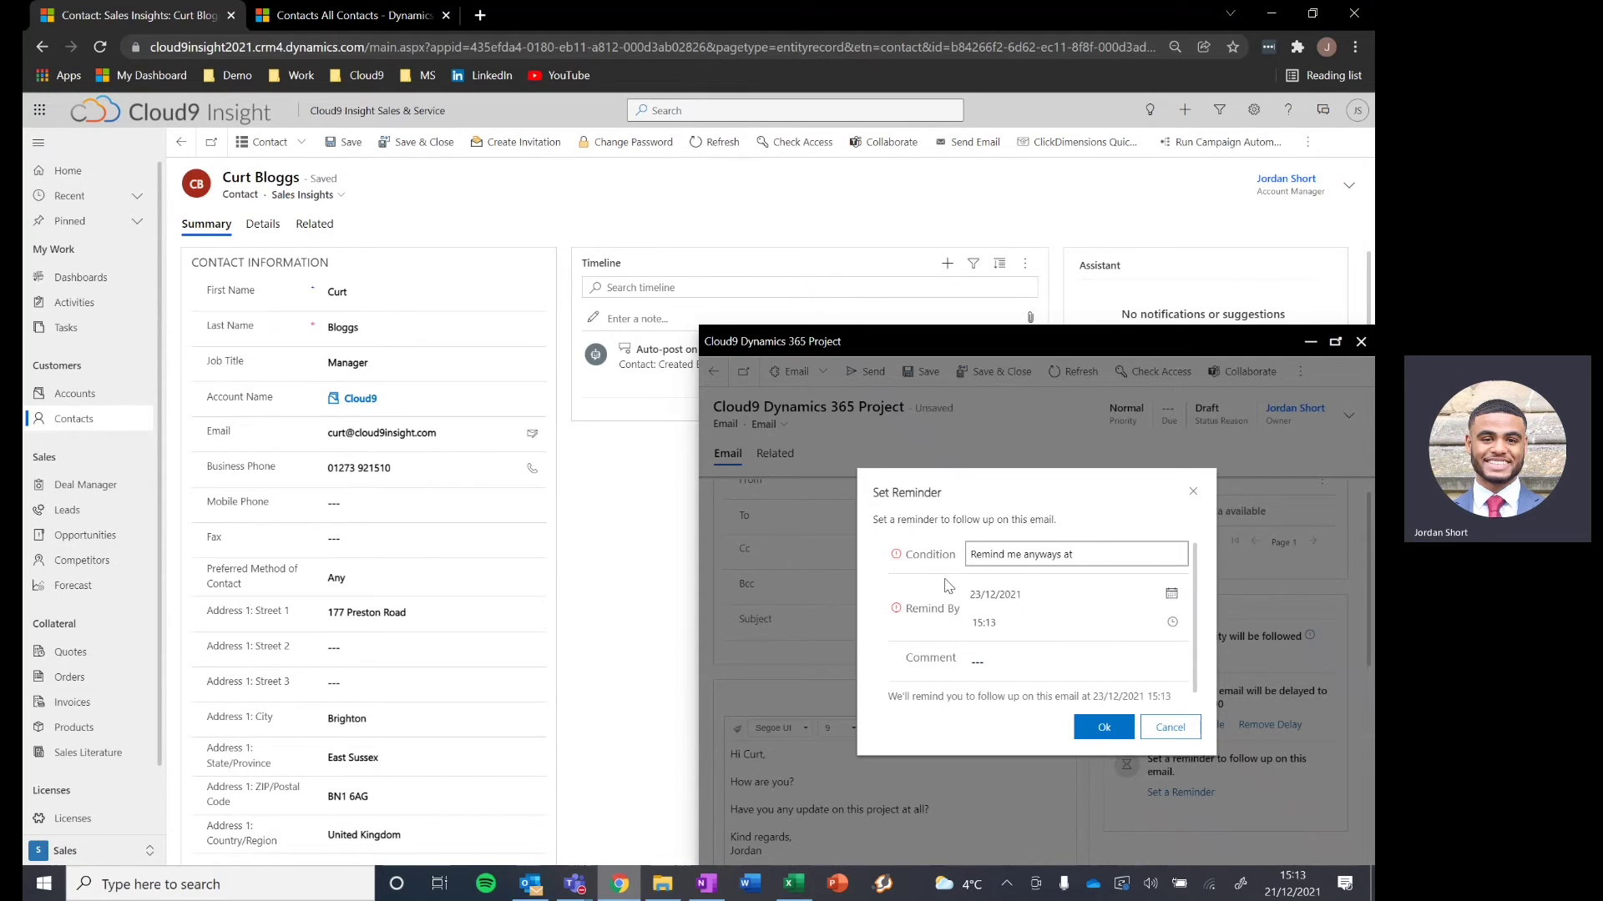
{"action": "left_click", "coordinate": [1039, 597]}
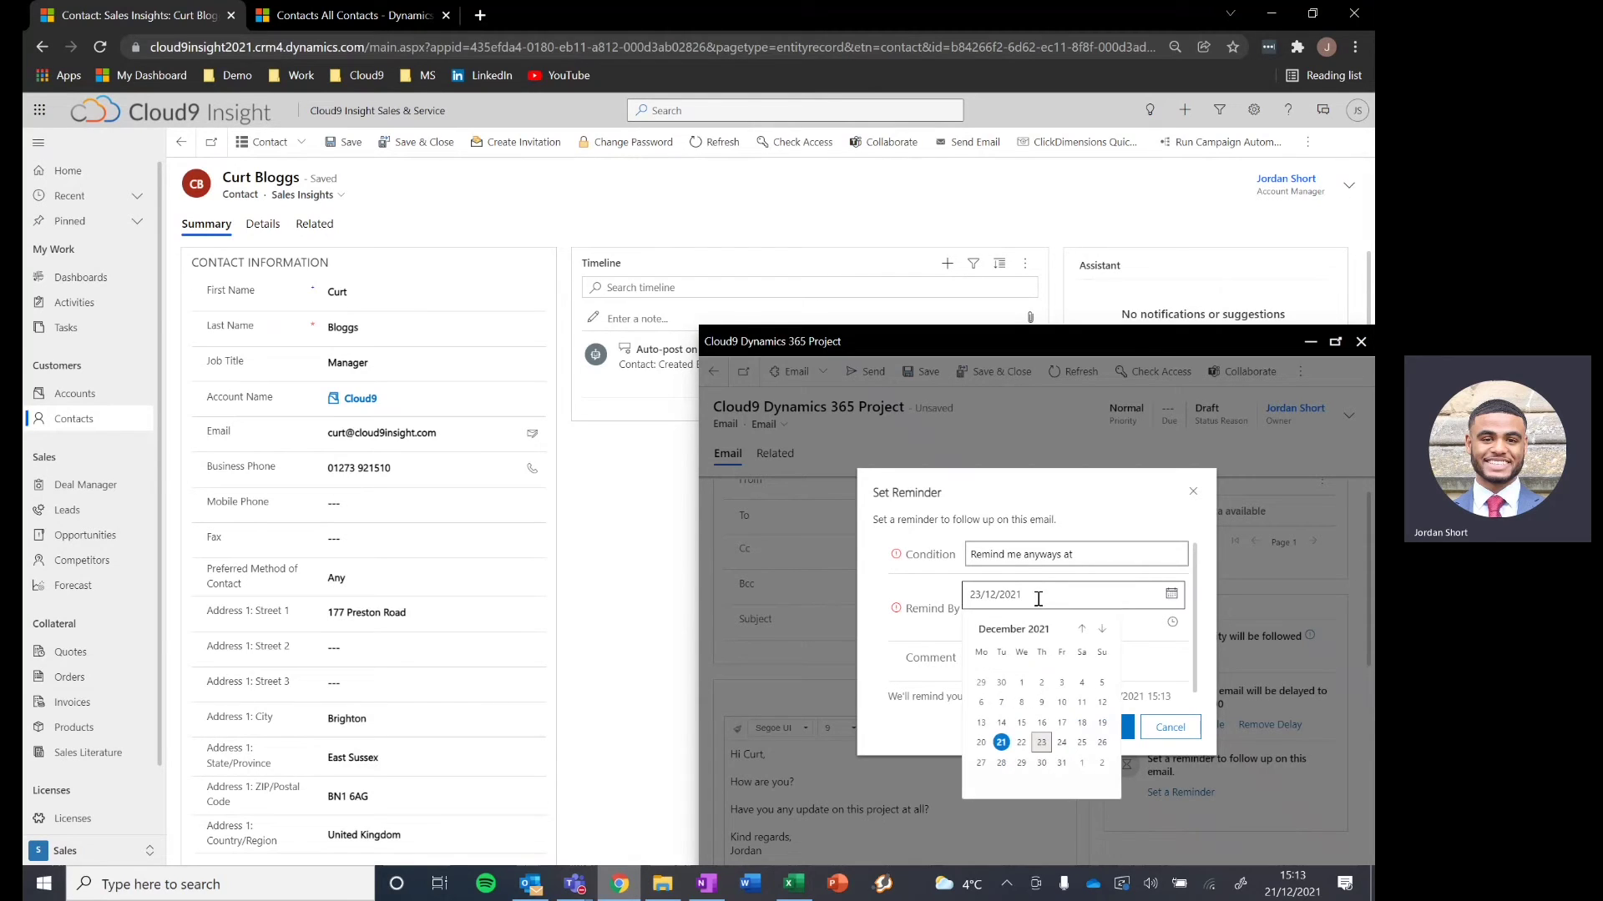
{"action": "left_click", "coordinate": [1042, 742]}
{"action": "left_click", "coordinate": [1028, 624]}
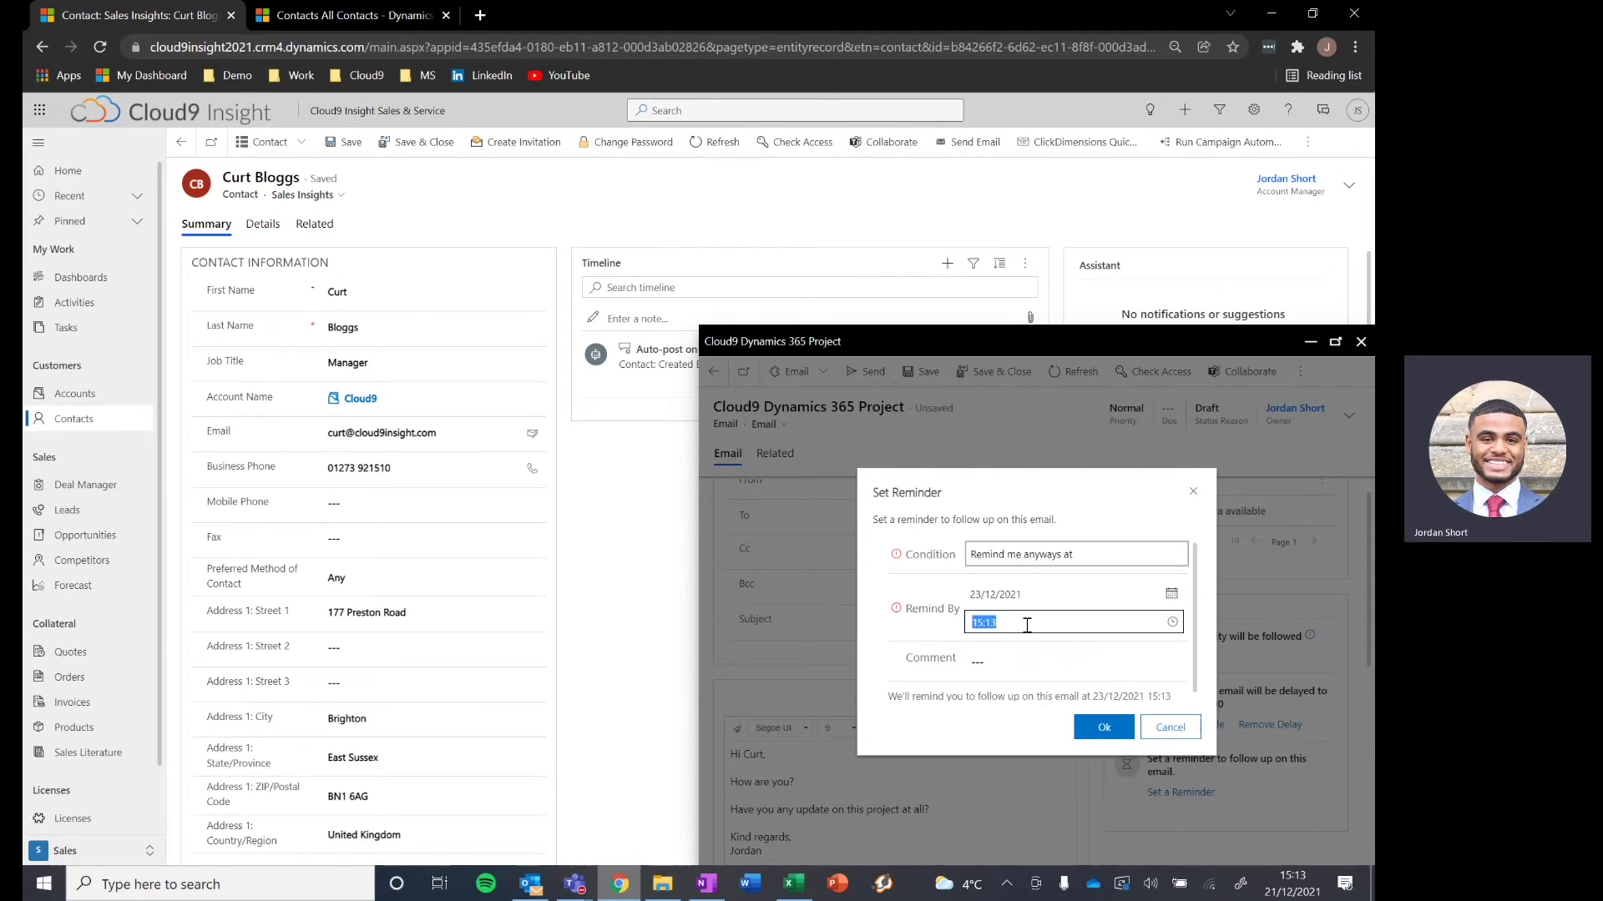
{"action": "left_click", "coordinate": [1170, 626]}
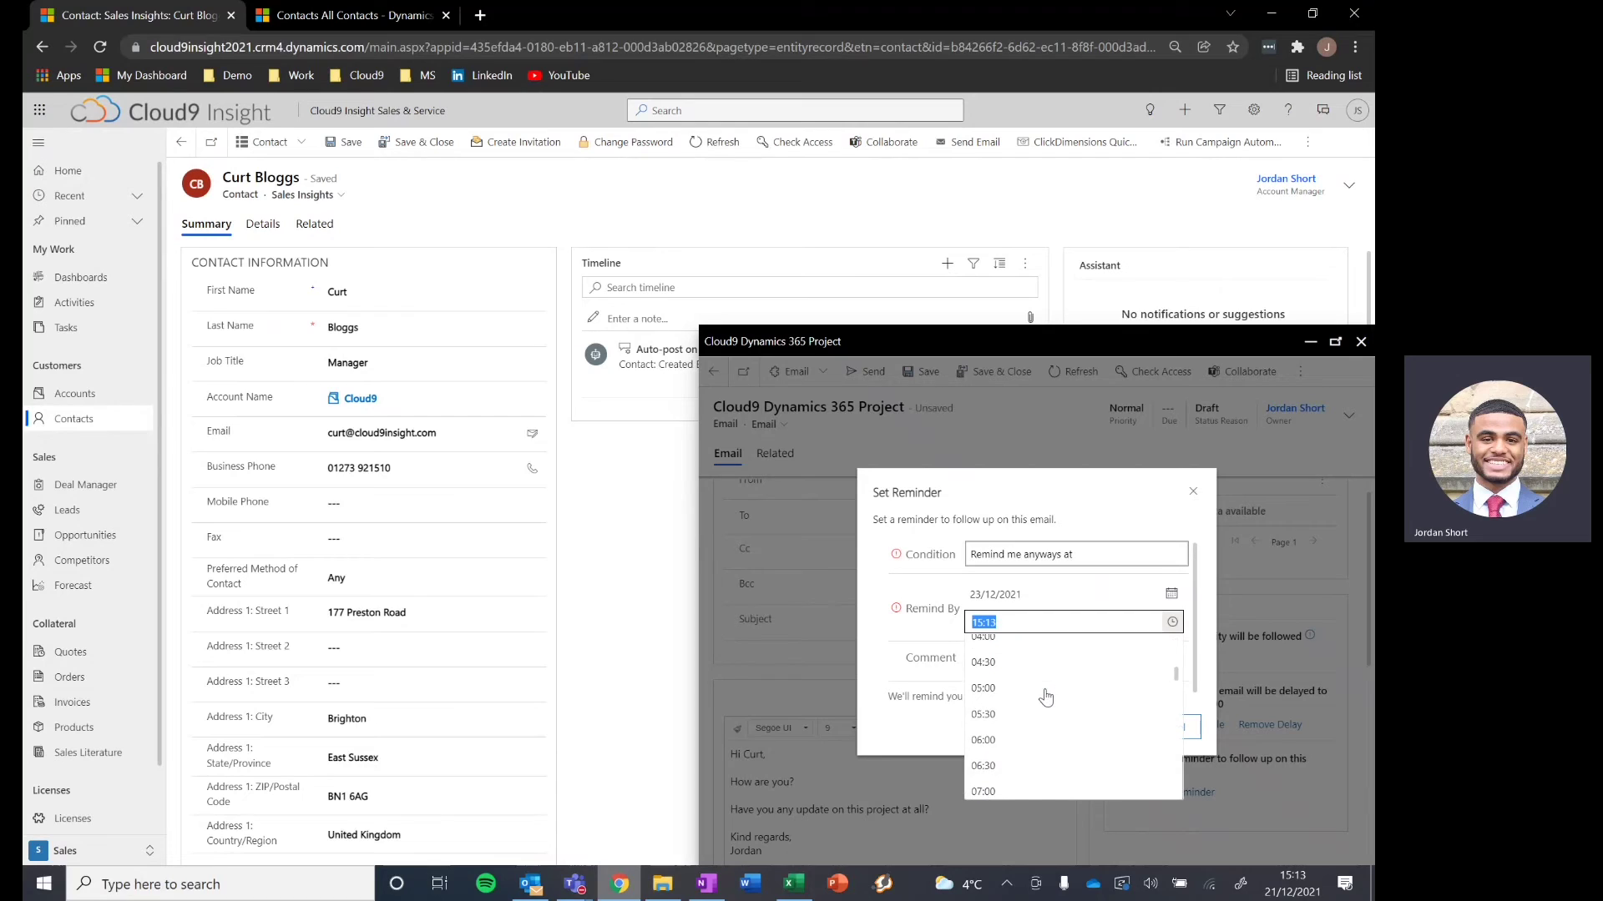
{"action": "scroll", "coordinate": [1046, 700], "scroll_direction": "up", "scroll_amount": 2}
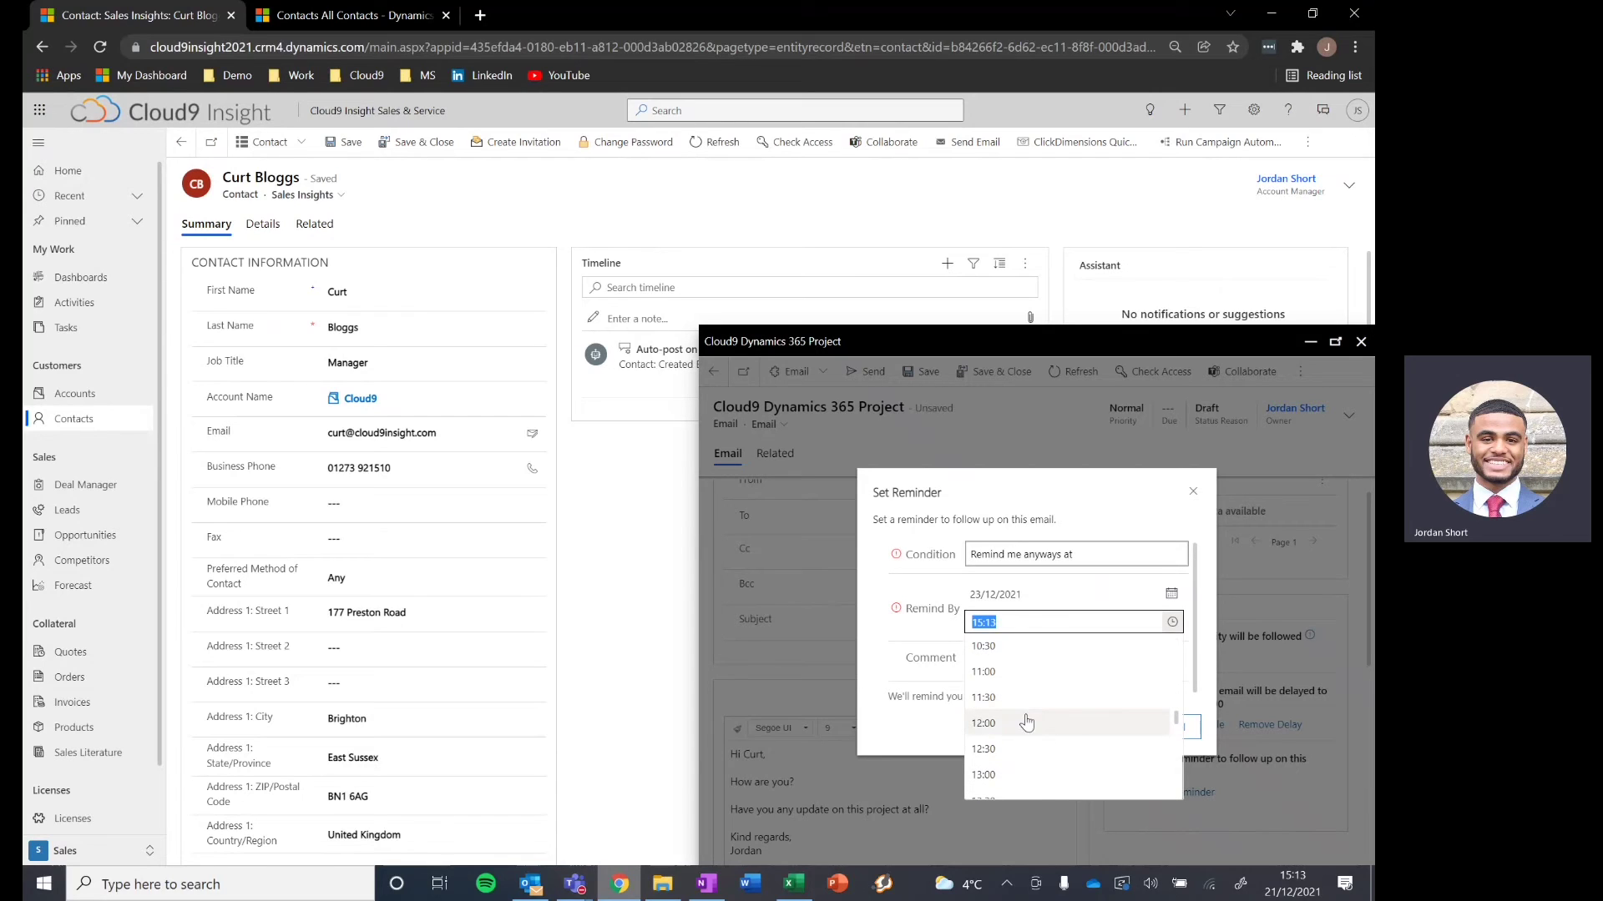
{"action": "left_click", "coordinate": [1026, 723]}
{"action": "left_click", "coordinate": [990, 660]}
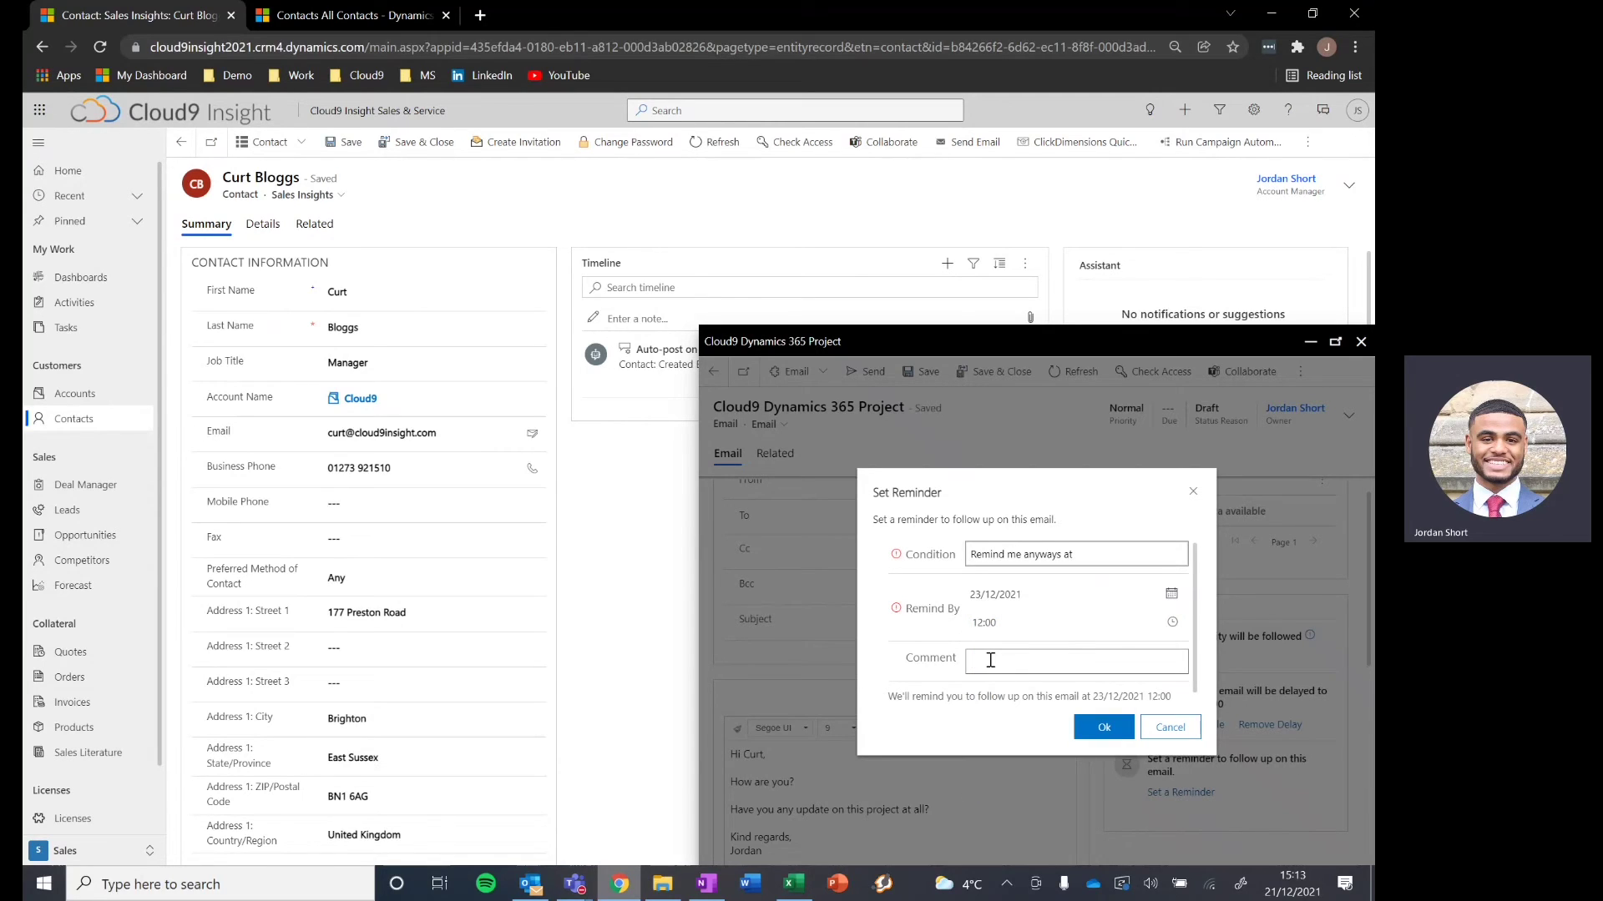
{"action": "type", "text": "Follow Up"}
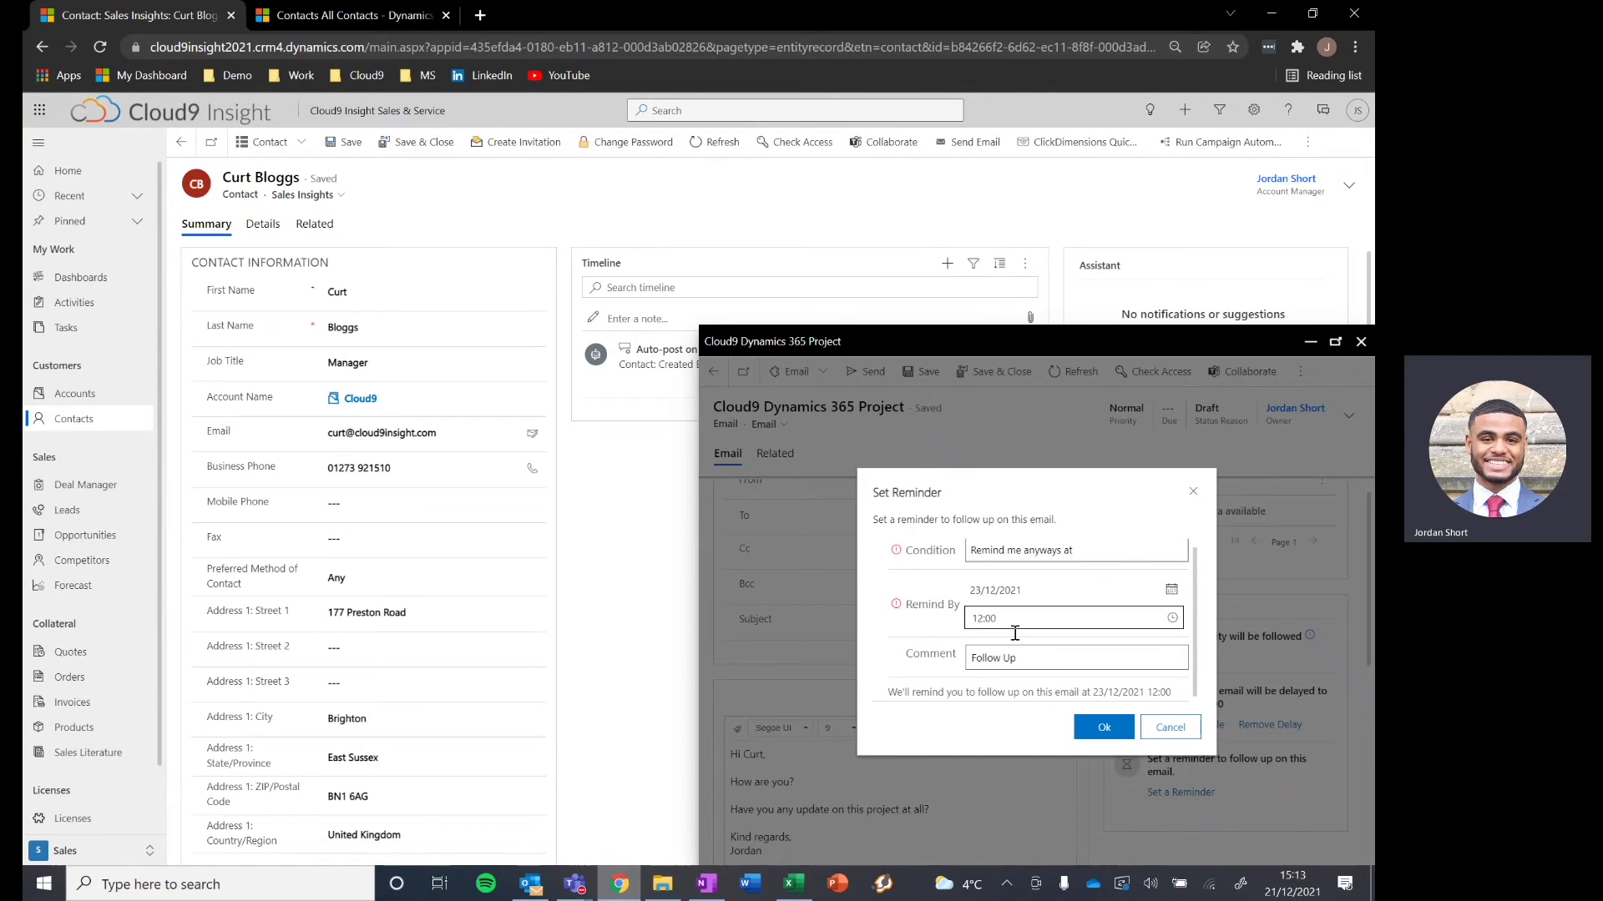
Confirm the reminder, save the email draft, and minimise it to reveal the contact.
{"action": "left_click", "coordinate": [1096, 730]}
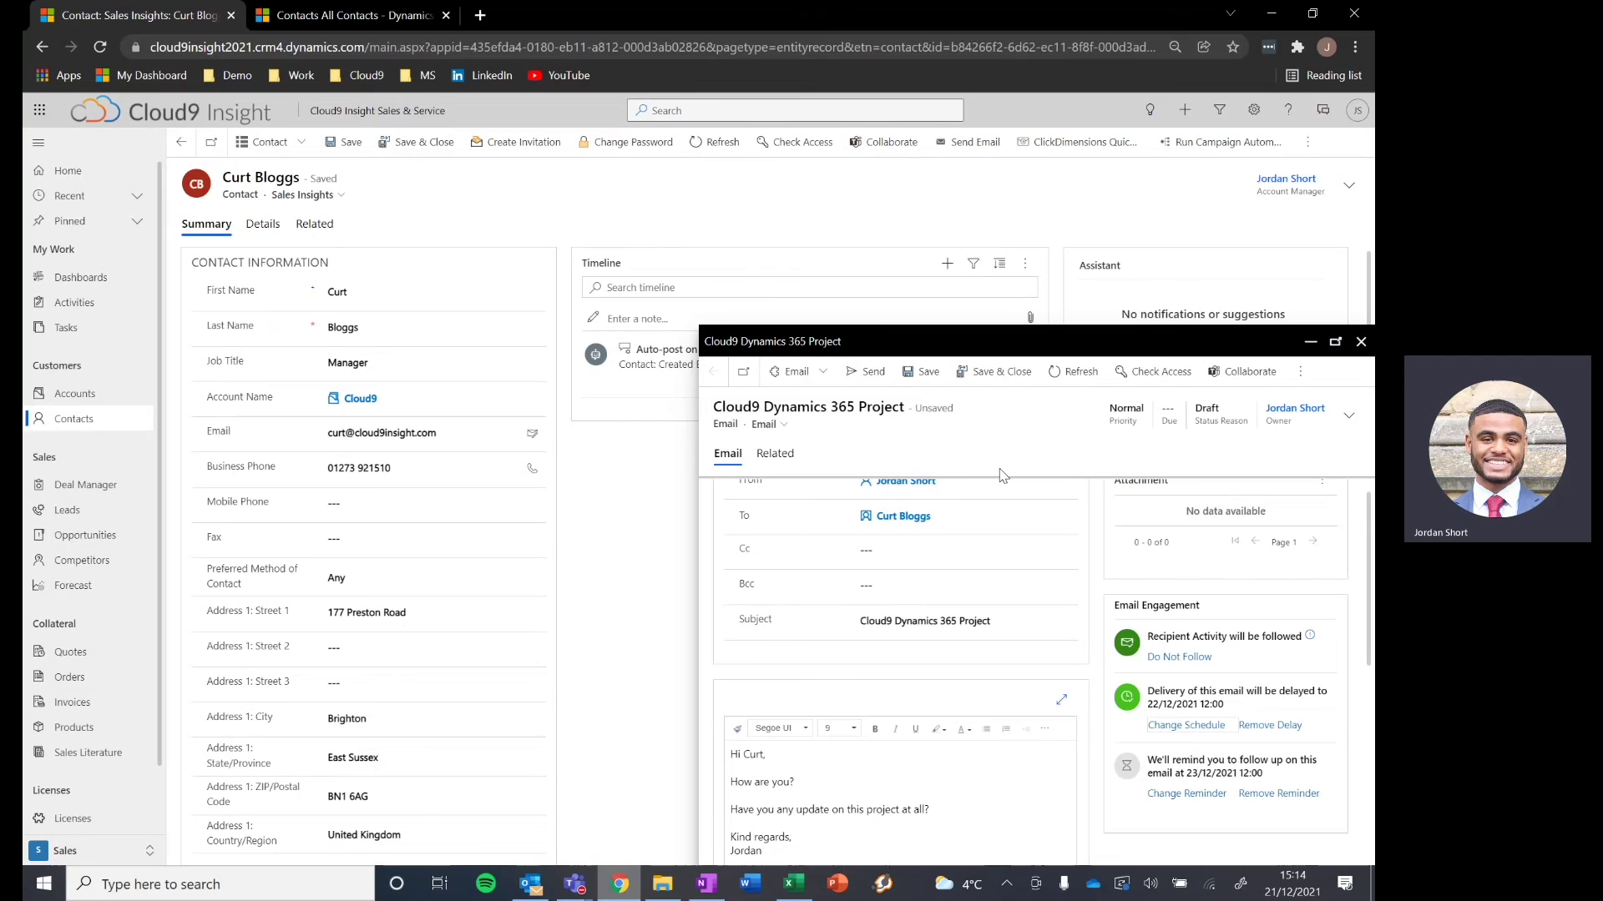
{"action": "left_click", "coordinate": [871, 378]}
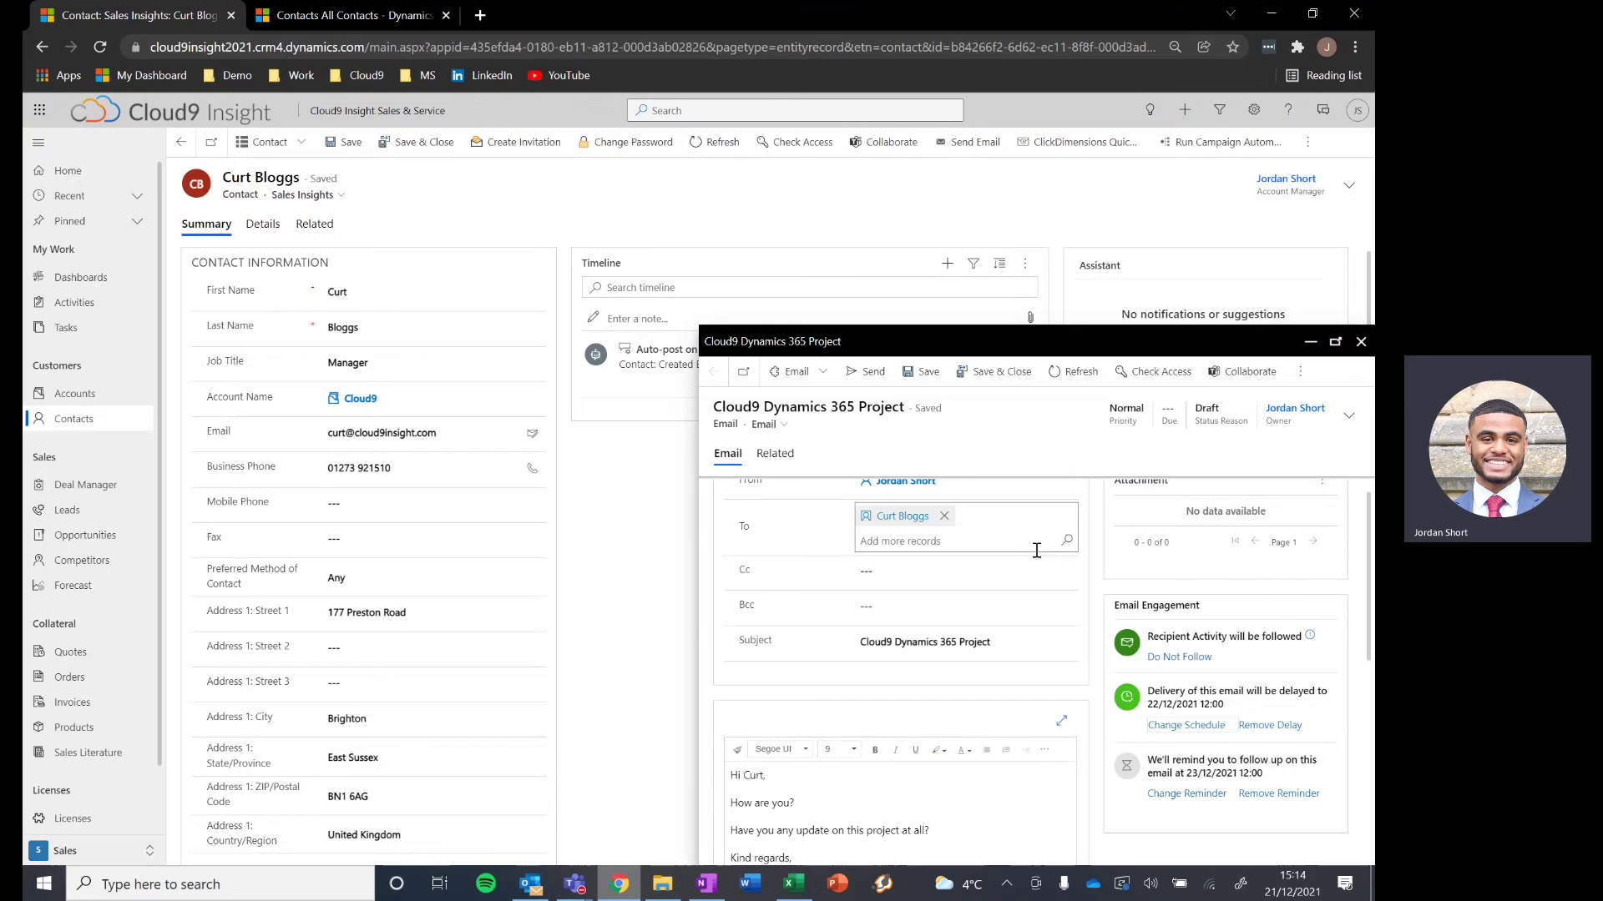
{"action": "scroll", "coordinate": [1039, 535], "scroll_direction": "up", "scroll_amount": 1}
{"action": "left_click", "coordinate": [1309, 343]}
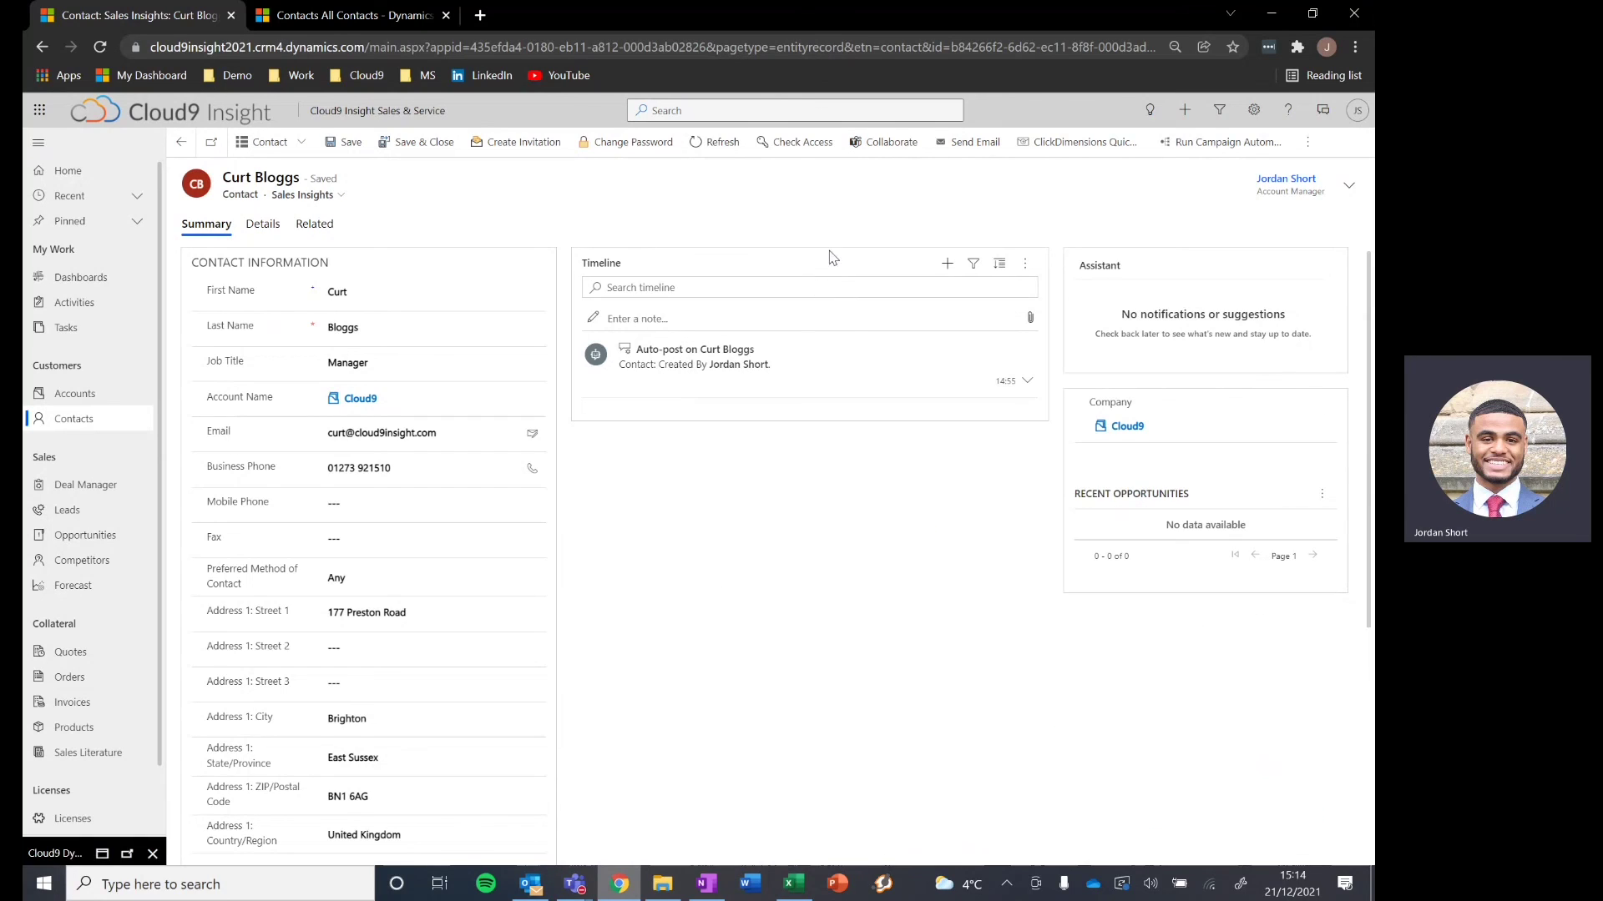